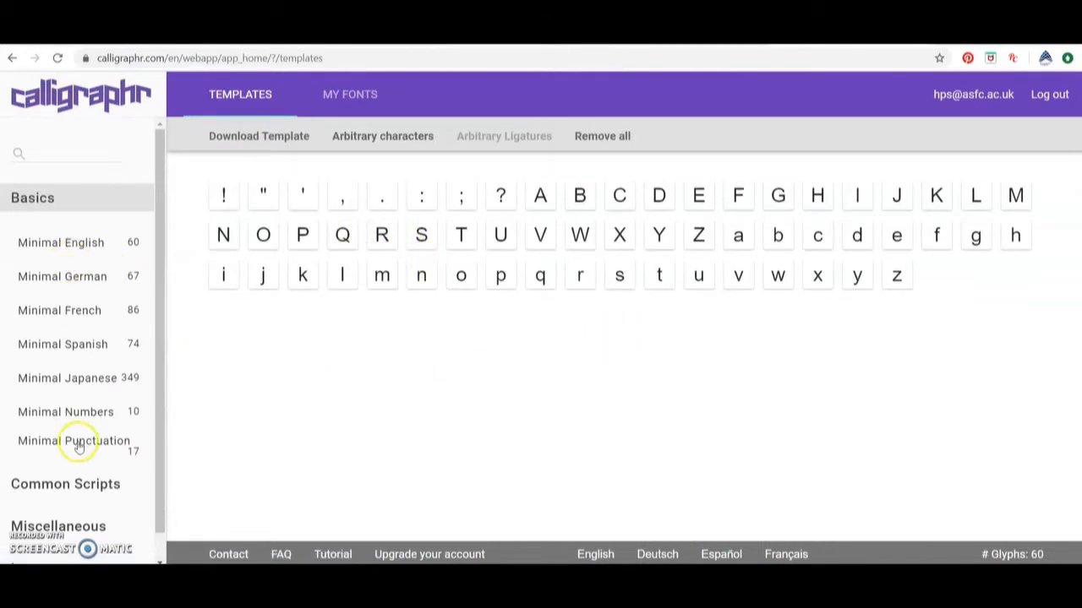
Generate a PDF template for the Minimal English character set and open Calligraphr-Template.pdf to look over its letter cells
click(68, 245)
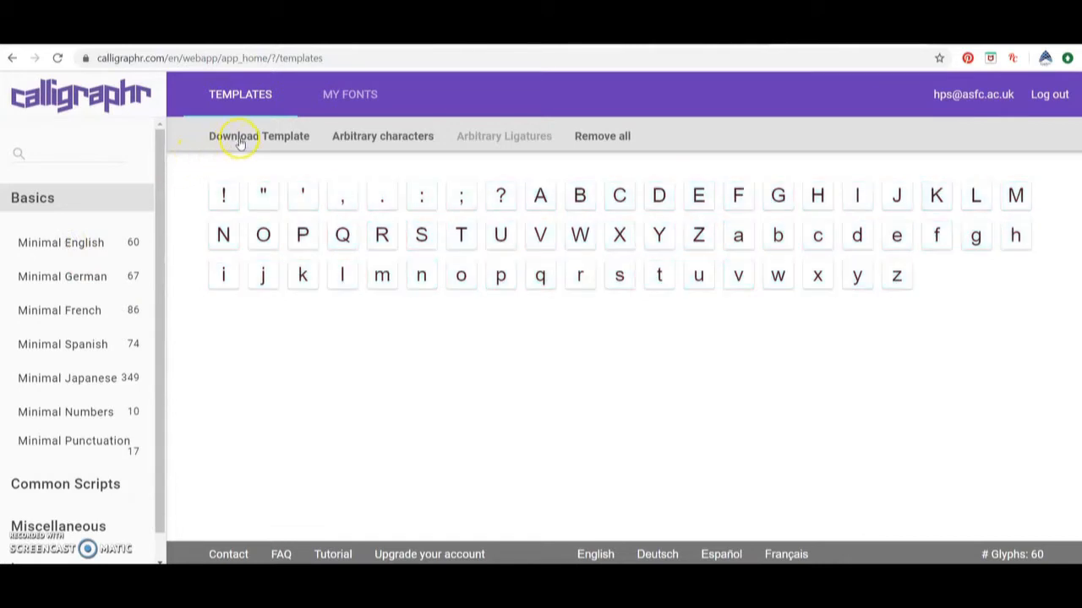
click(240, 137)
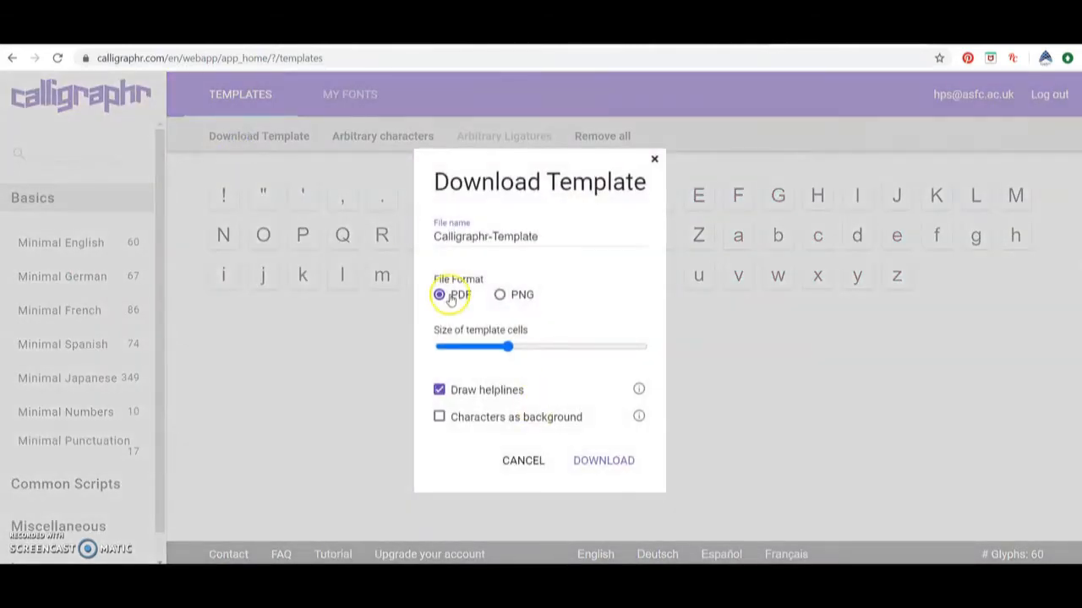
click(596, 463)
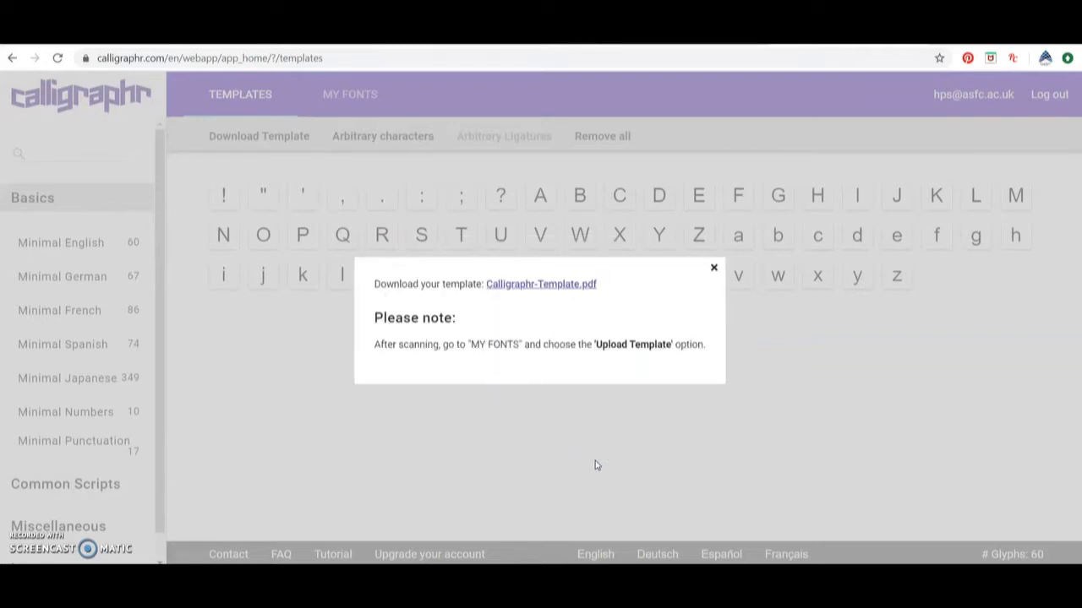
click(547, 283)
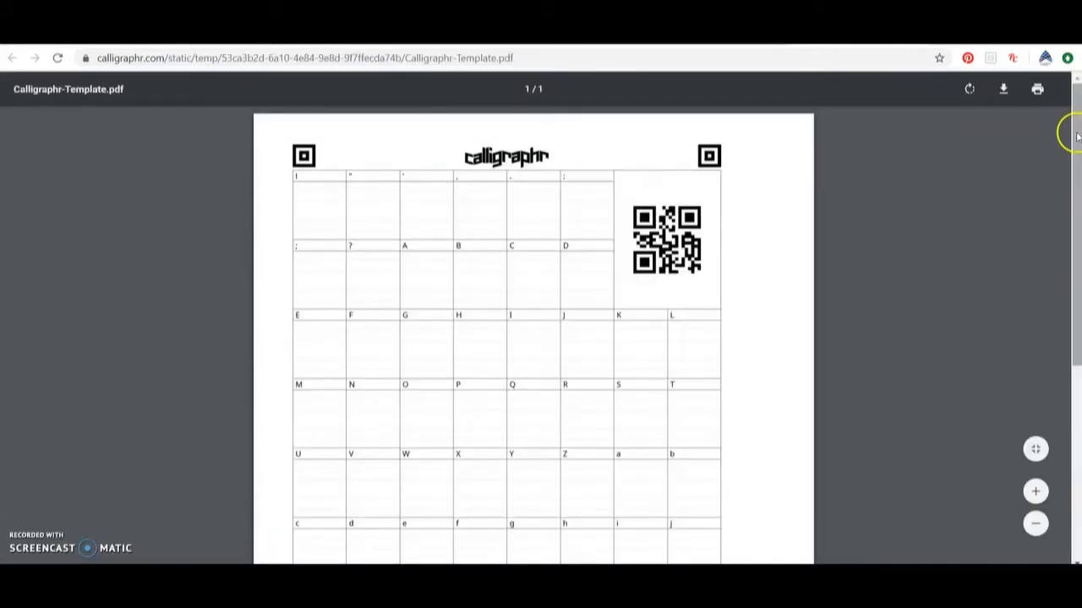
mouse_move(1076, 135)
mouse_down()
mouse_move(1076, 272)
mouse_move(1065, 122)
mouse_up()
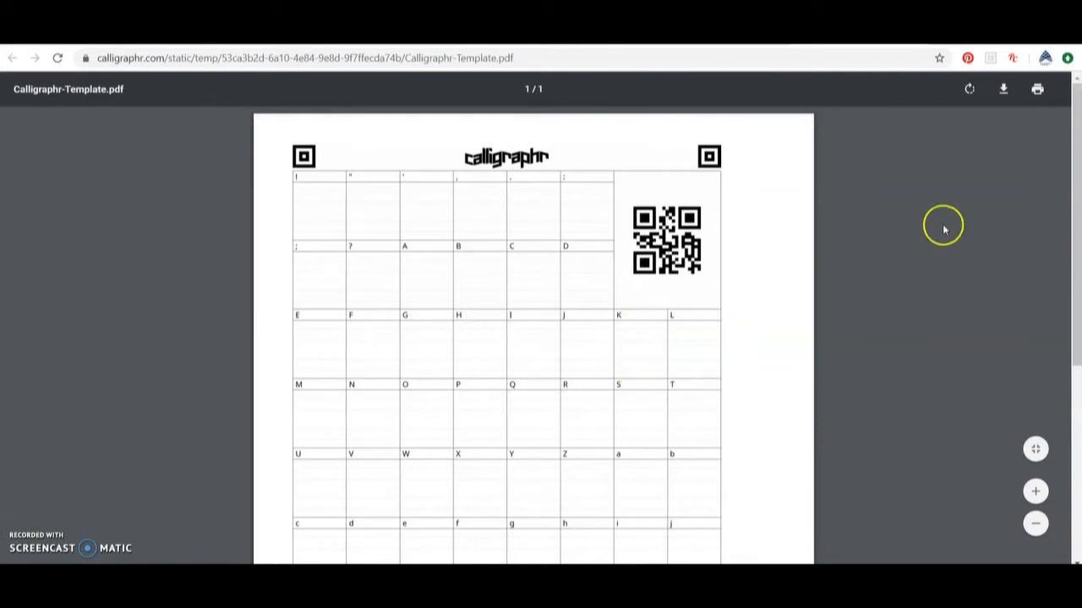
drag(1065, 194, 1067, 332)
scroll(1039, 242, up, 3)
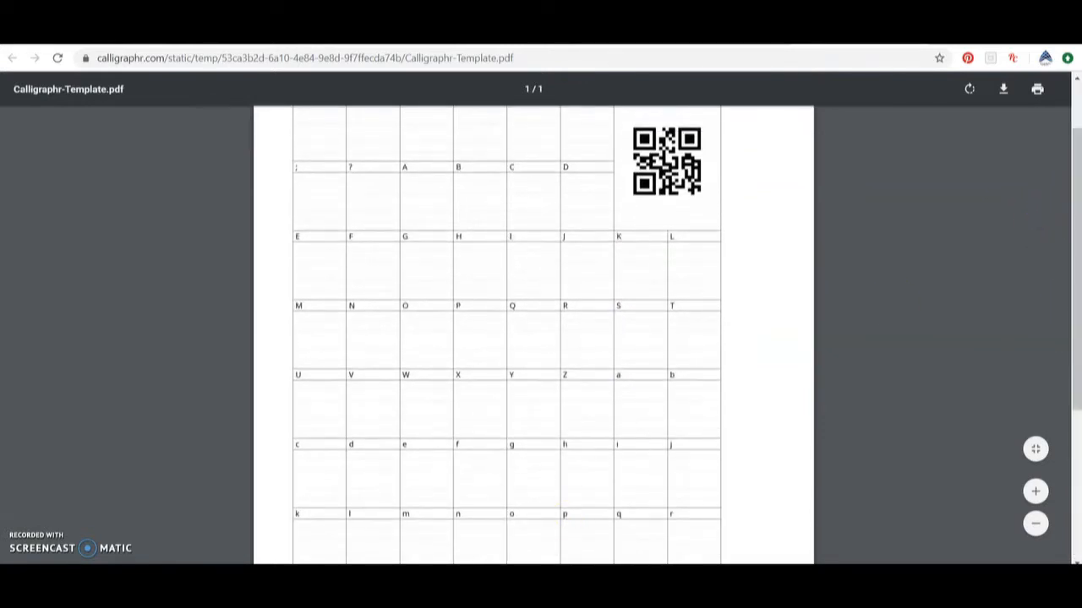
Switch to File Explorer and look through the original nail letter photos from B to F in New folder (2)
click(362, 561)
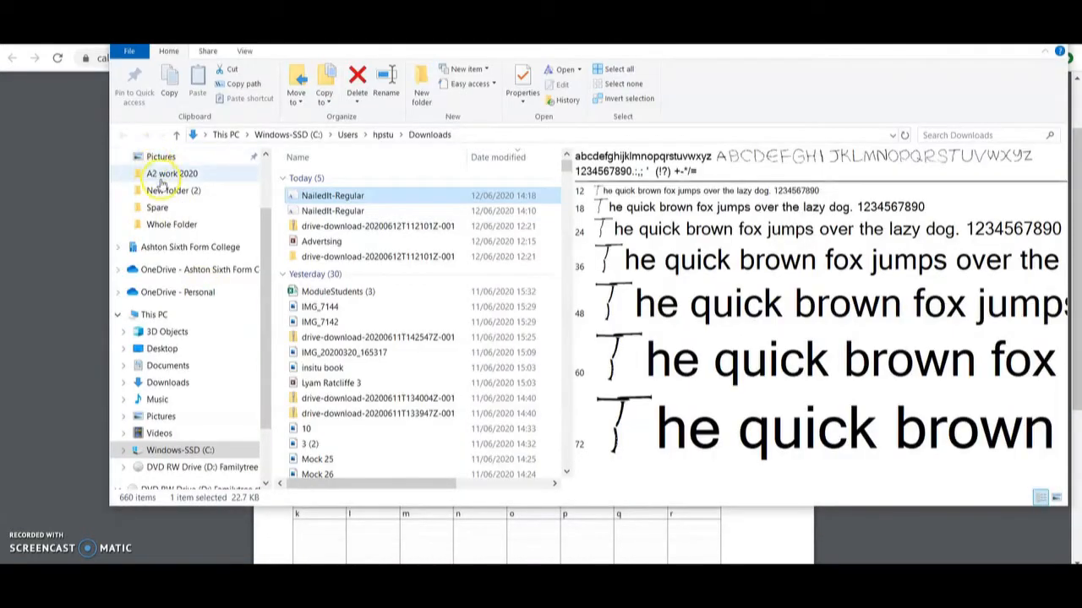
click(167, 193)
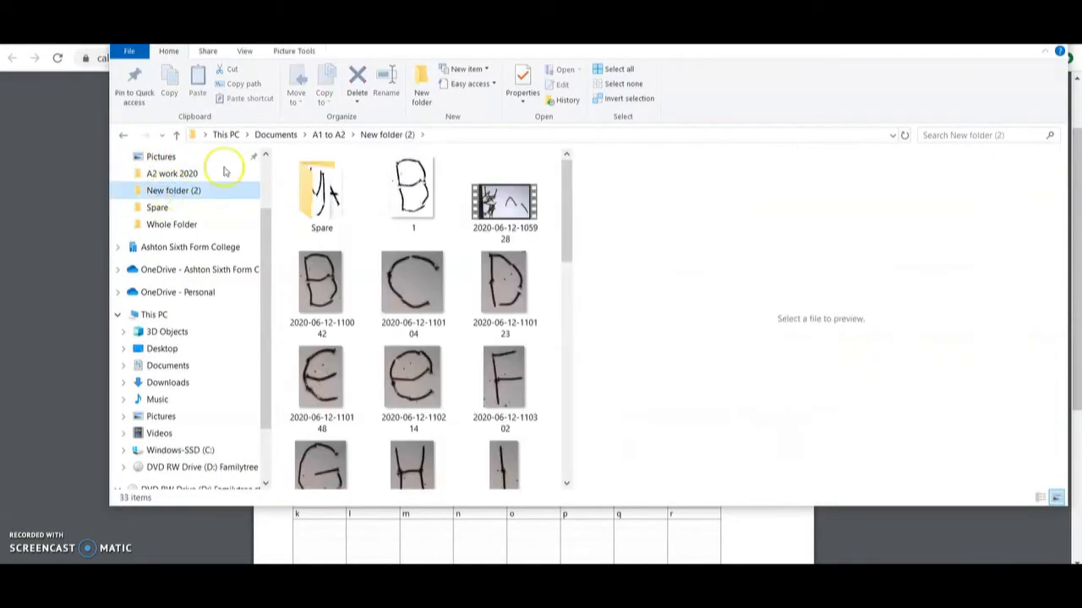
click(328, 280)
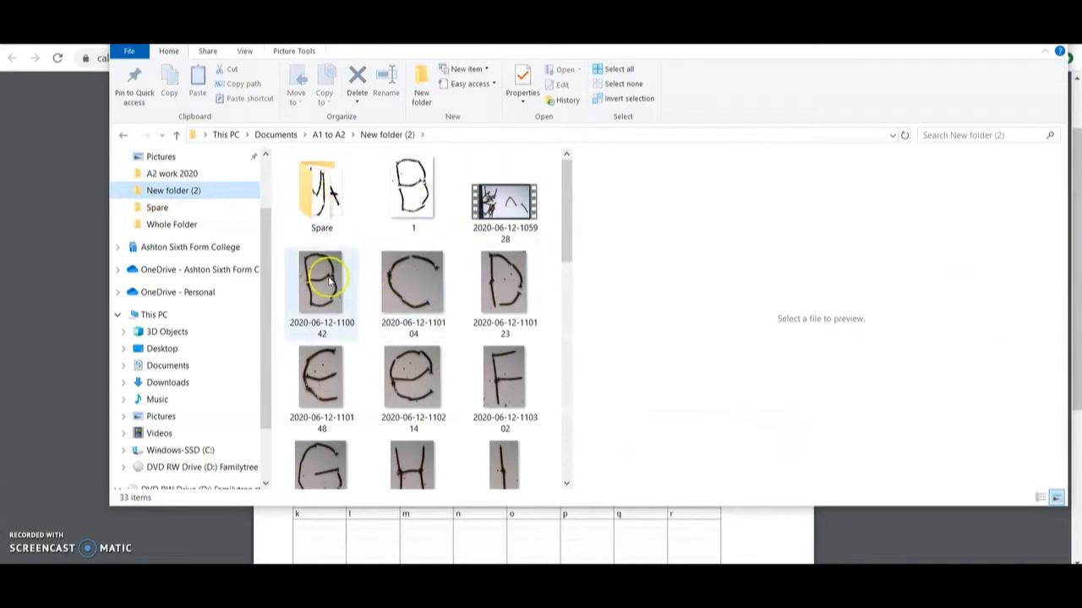
double_click(327, 281)
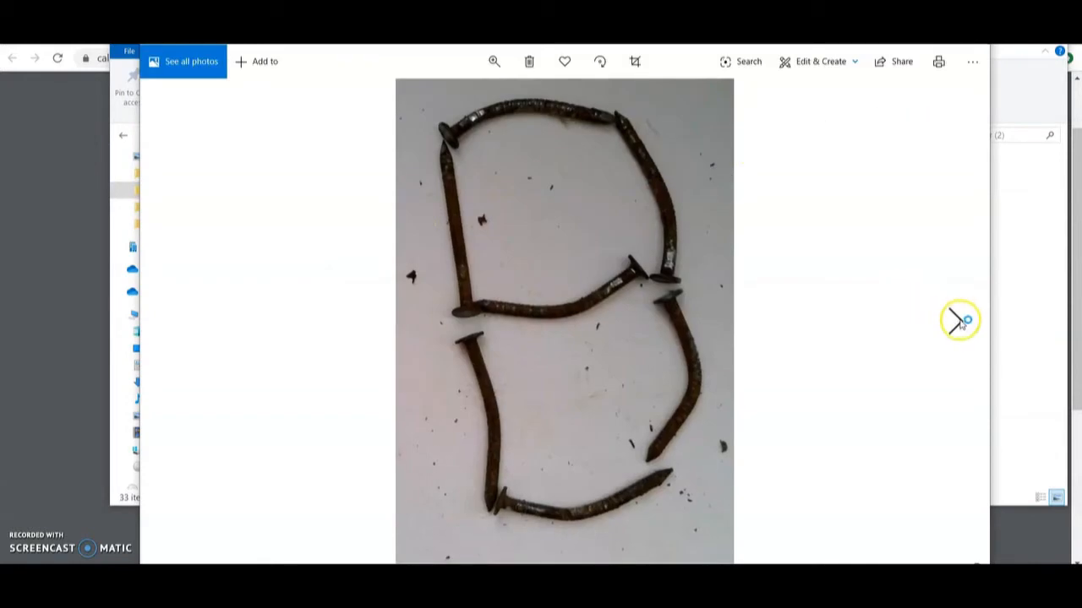
click(959, 322)
click(958, 321)
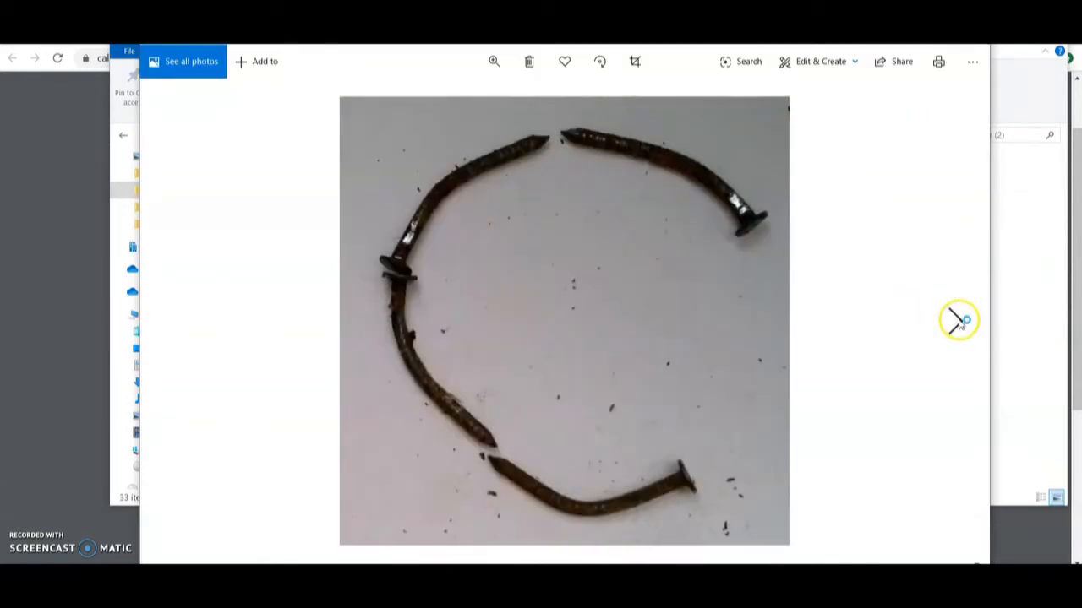
click(958, 322)
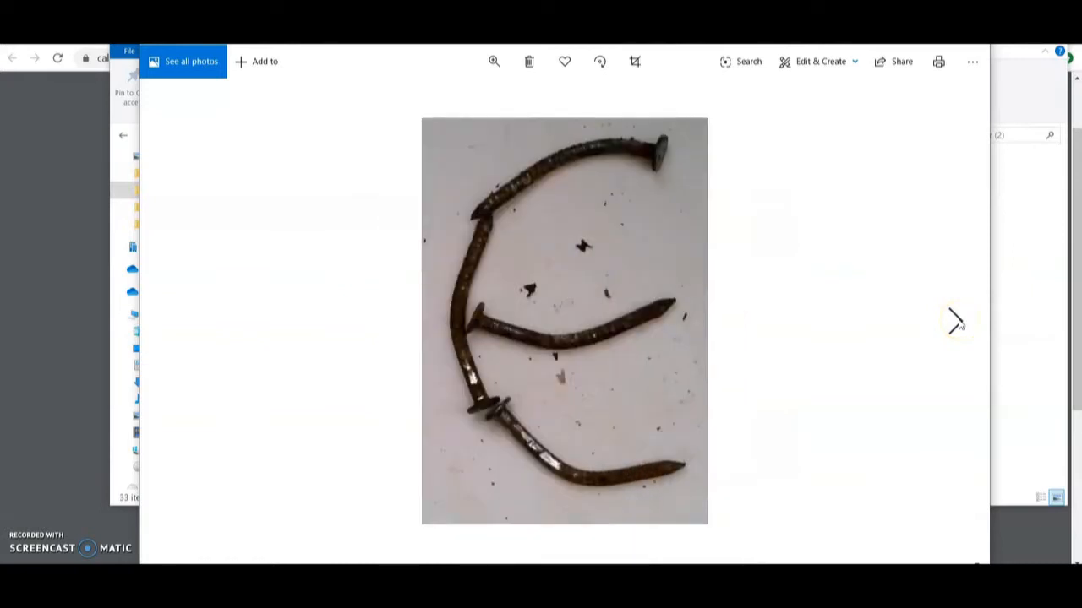
click(958, 321)
click(959, 321)
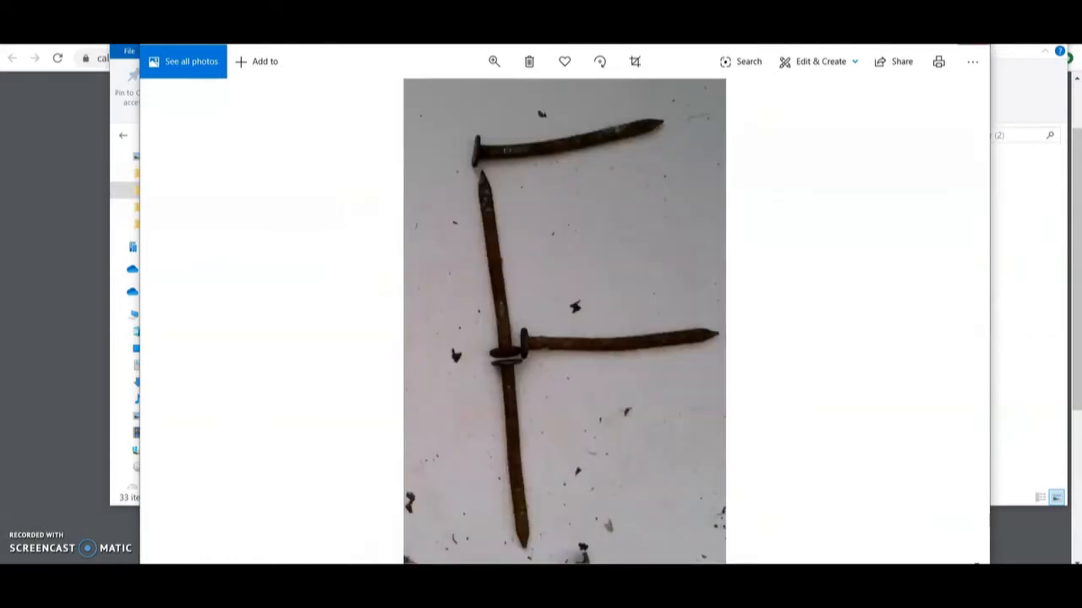
click(972, 42)
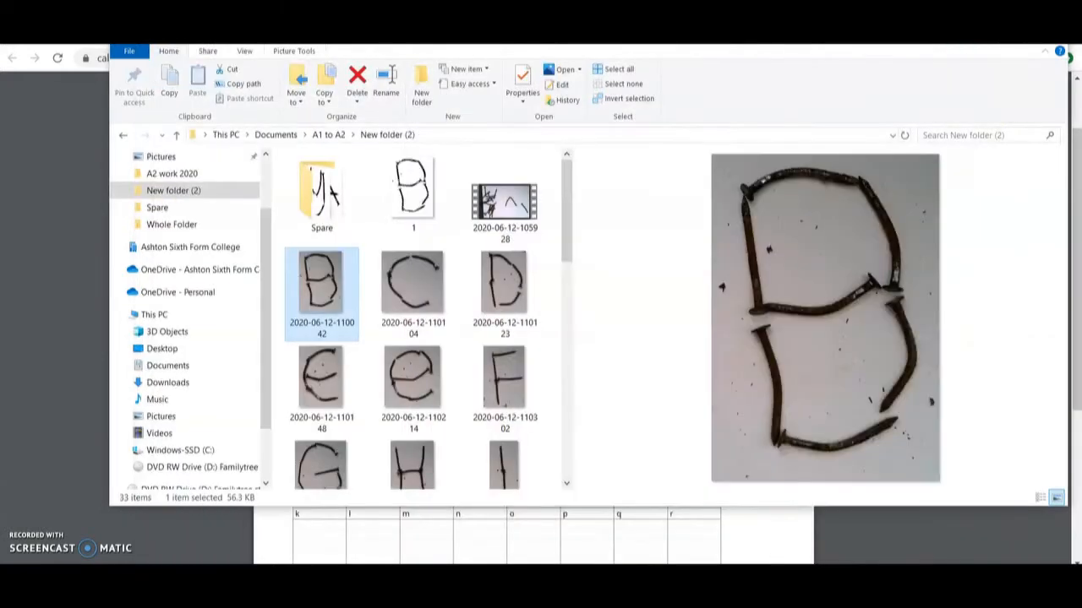
Examine the black-and-white versions of the letters C to F in the Spare folder
double_click(327, 192)
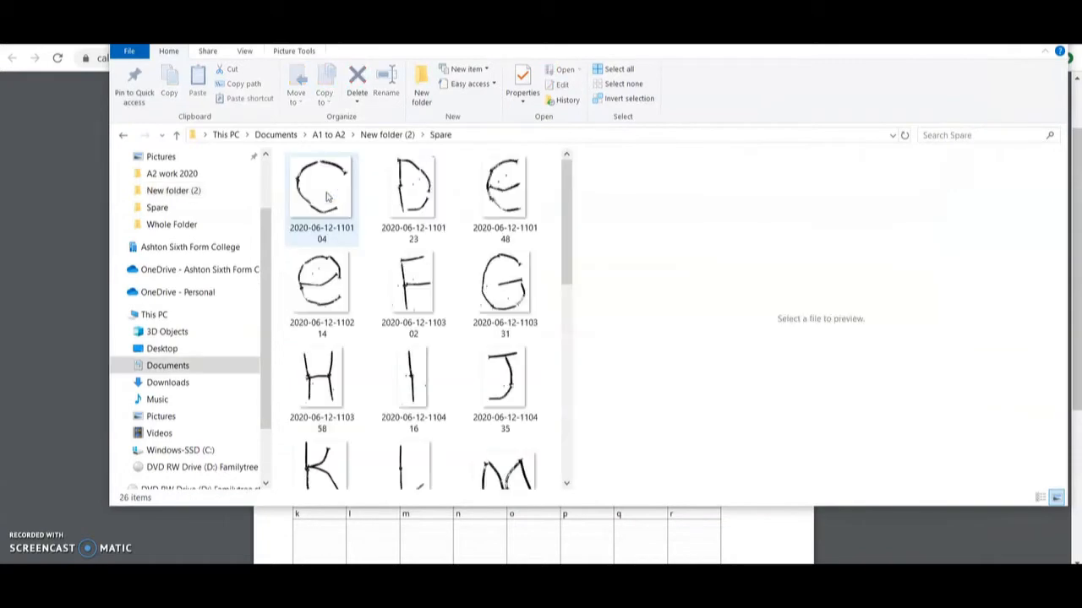
click(329, 178)
double_click(328, 179)
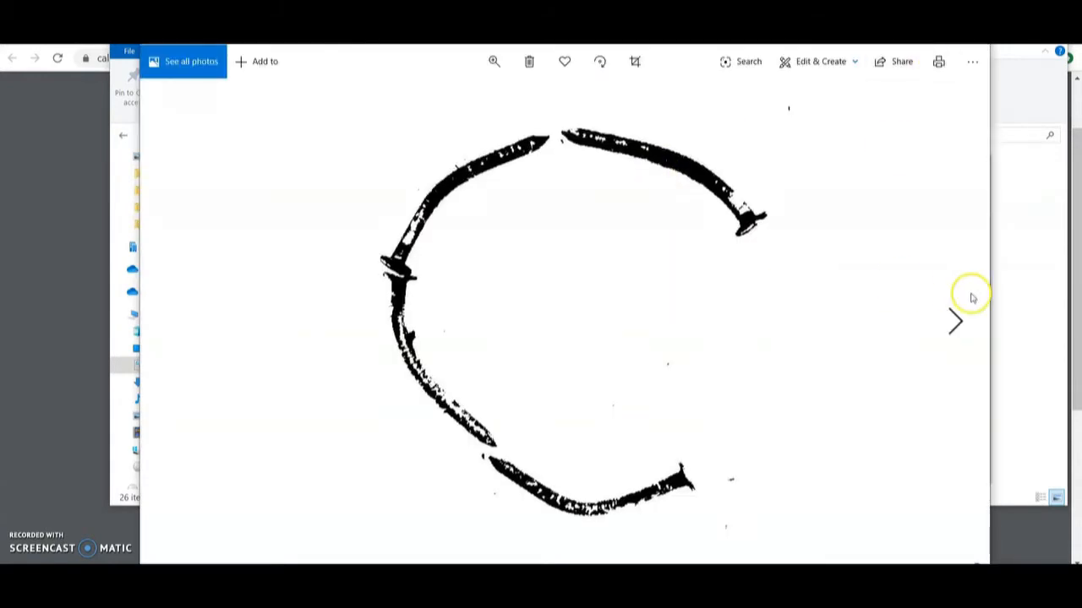
click(956, 320)
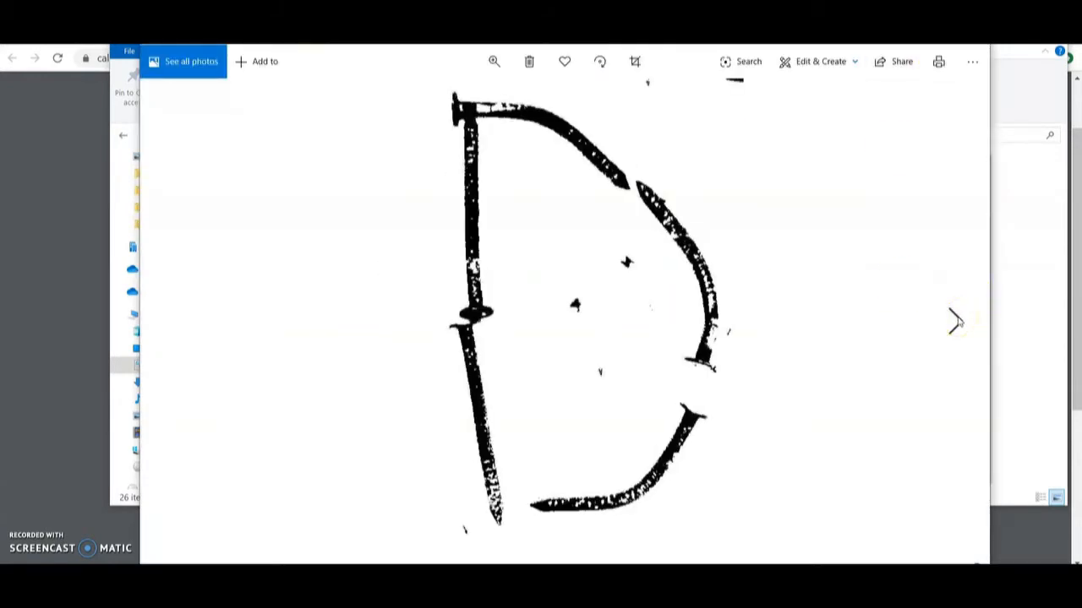
click(956, 320)
click(956, 320)
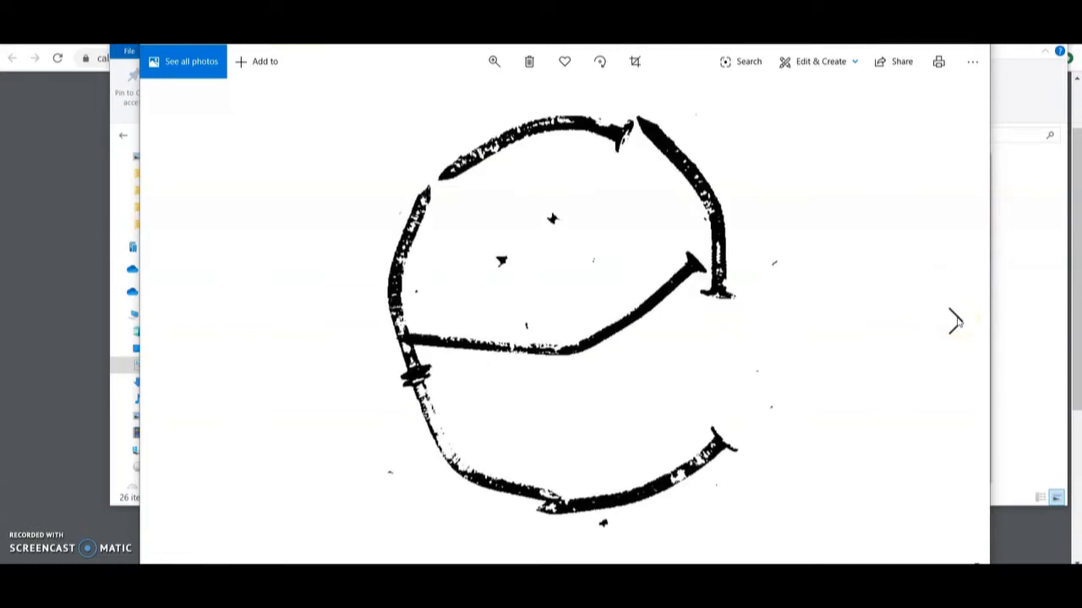
click(956, 320)
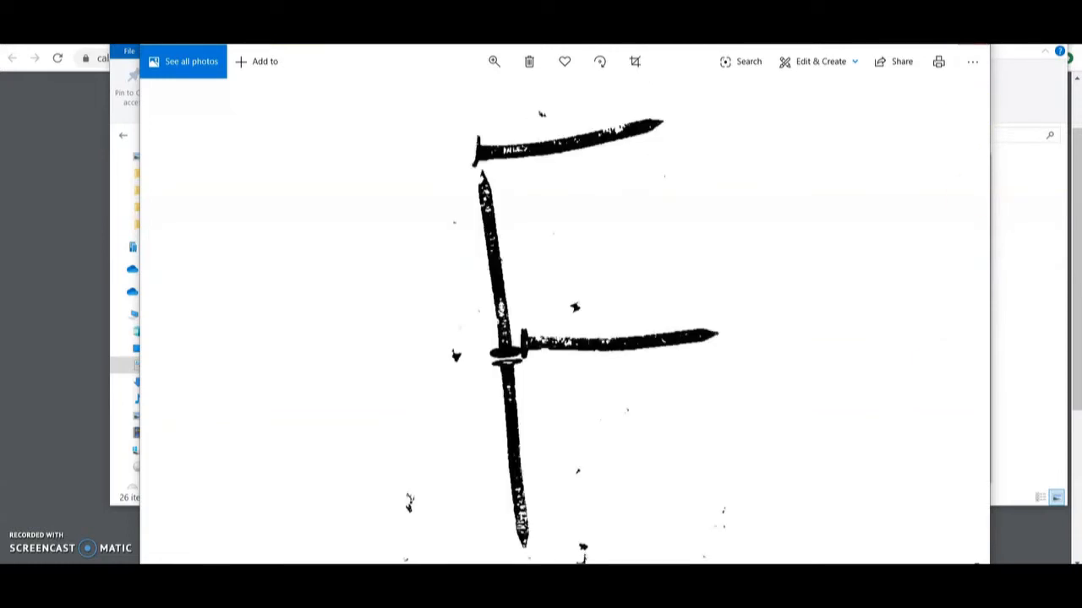
click(973, 42)
click(985, 42)
mouse_move(571, 587)
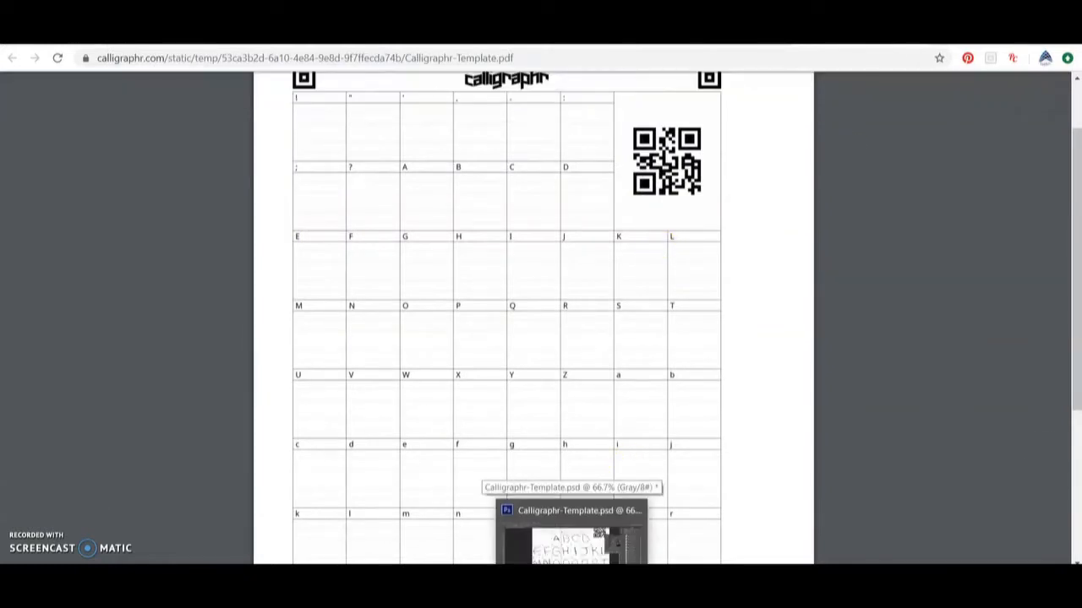
click(571, 541)
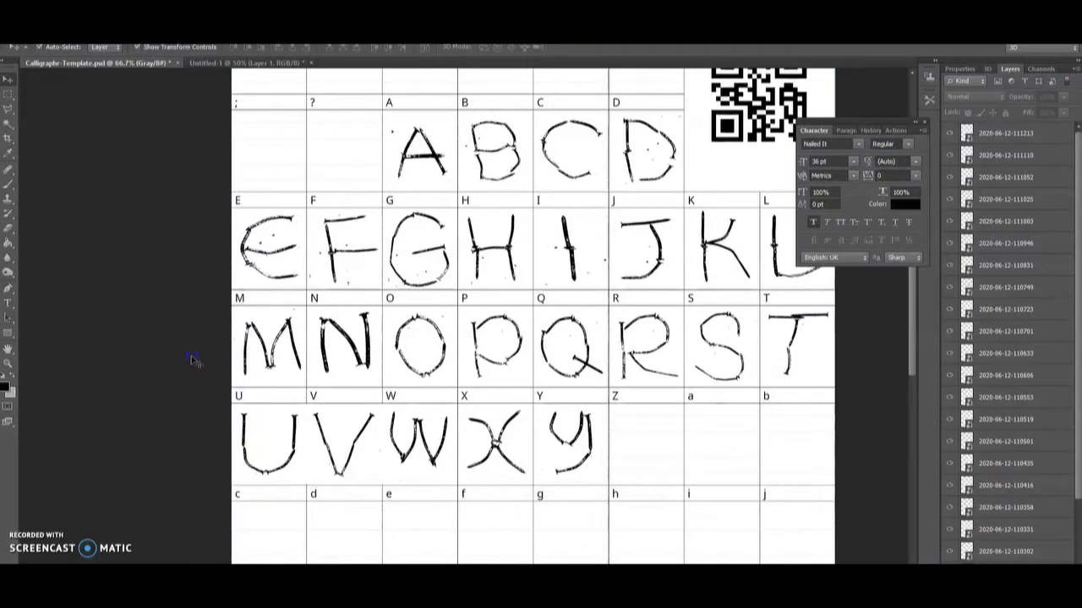
click(28, 35)
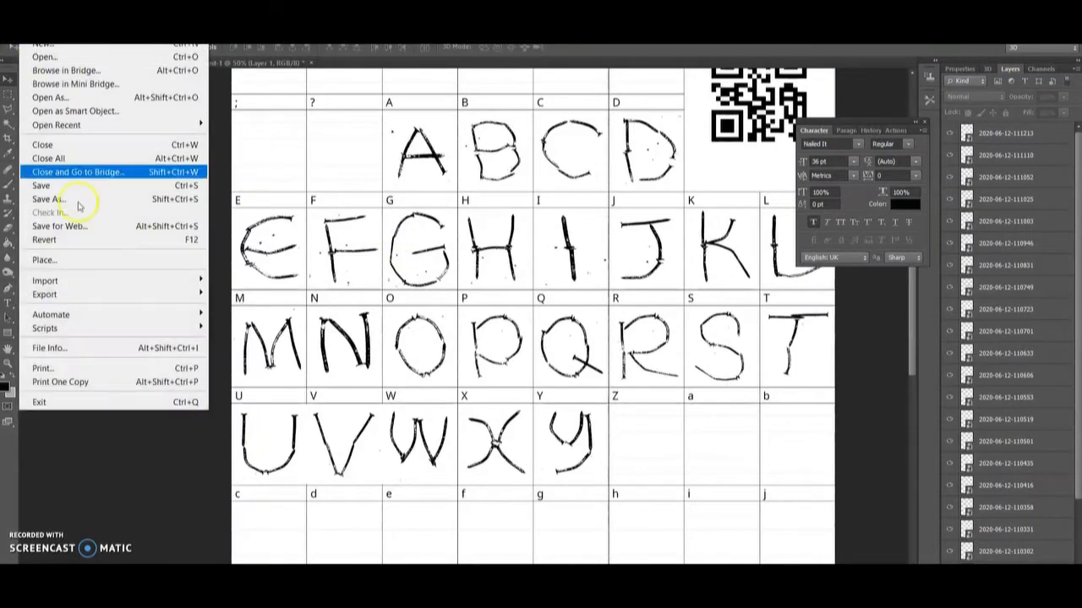
click(85, 262)
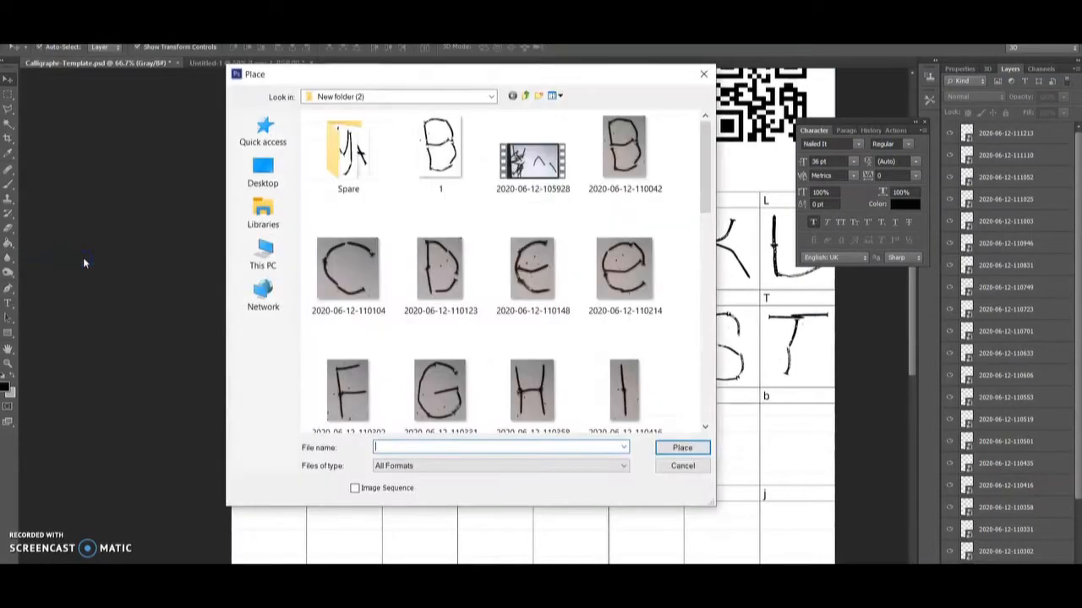
click(352, 150)
double_click(351, 149)
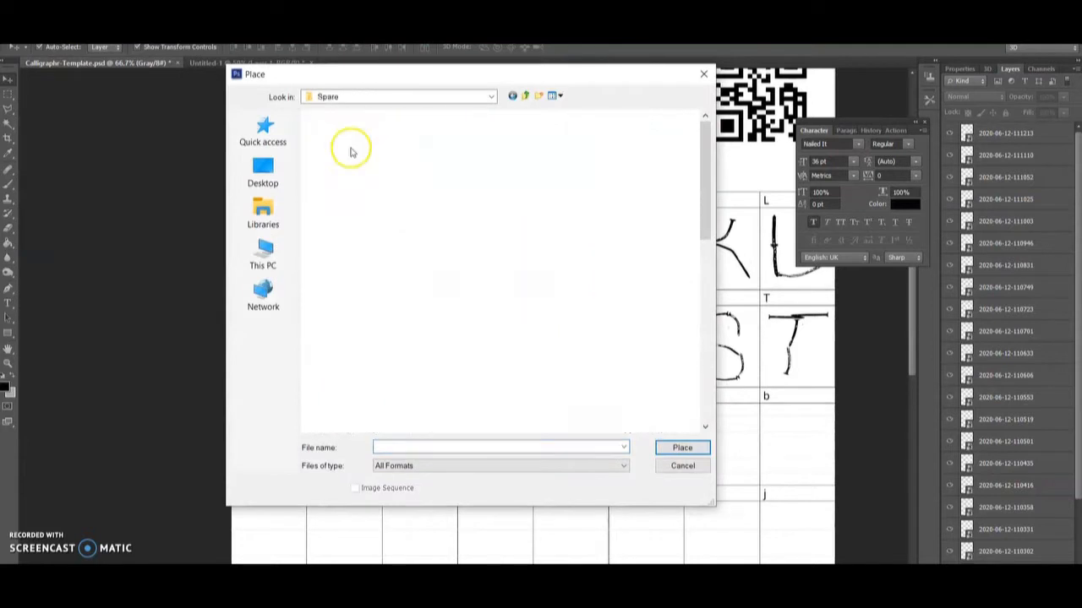
drag(707, 171, 700, 365)
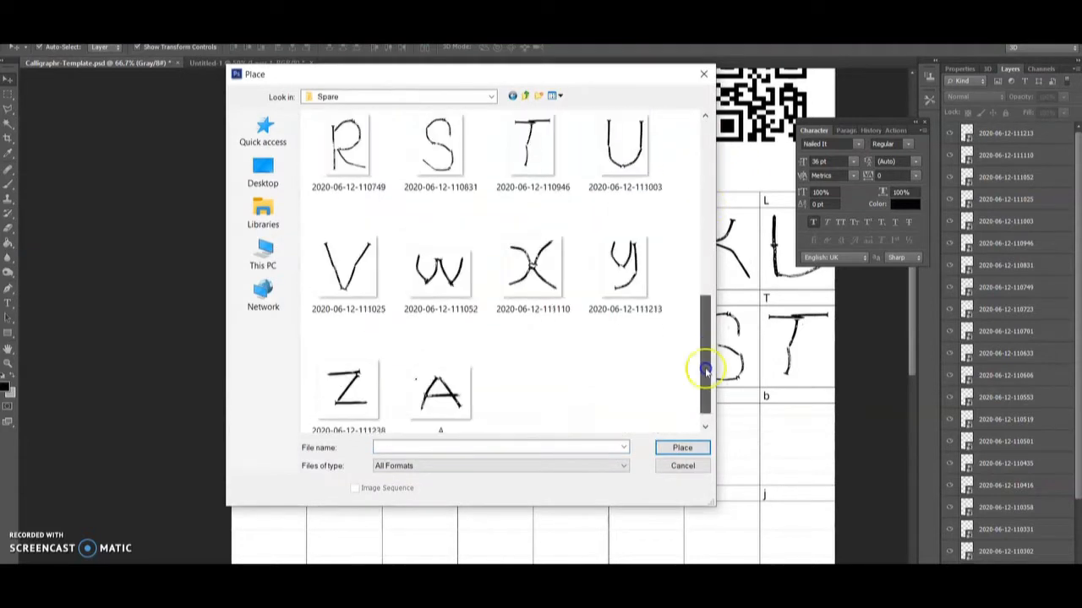
click(350, 375)
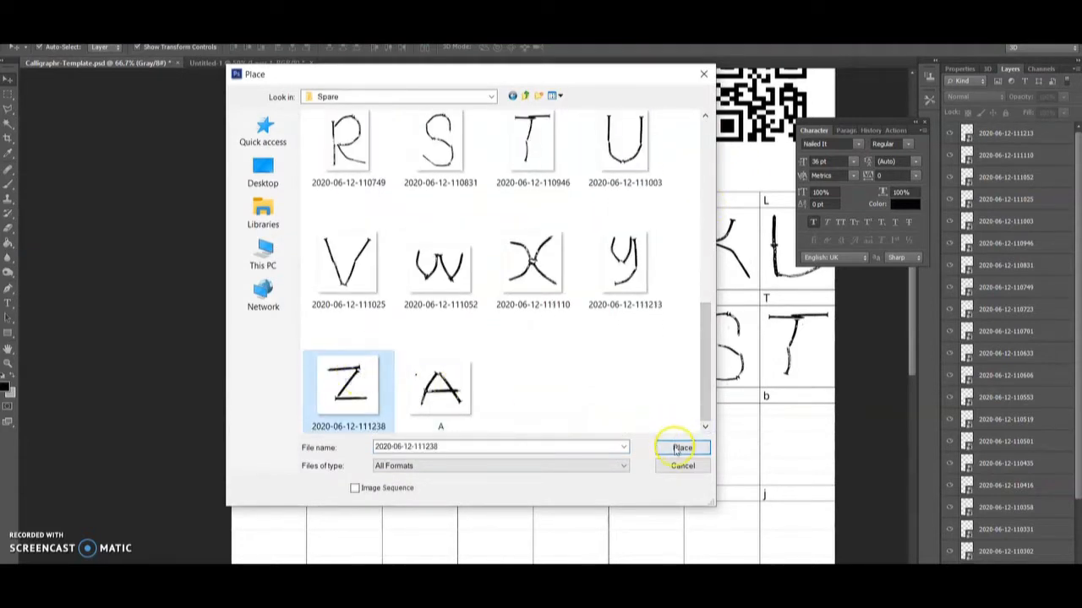
click(681, 447)
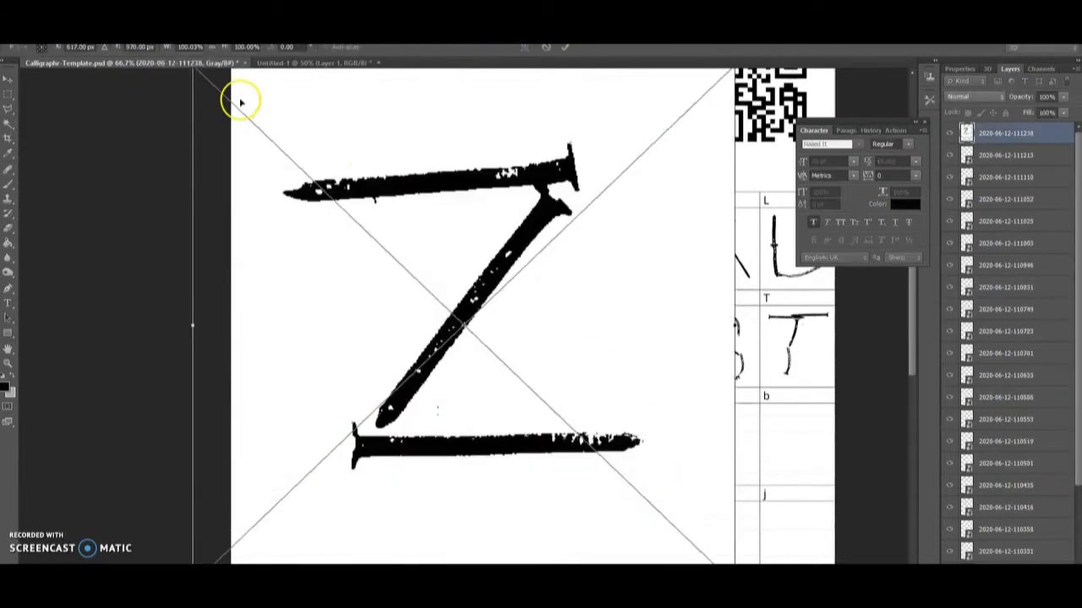
Scale the placed Z to about 13.6% wide and 15.4% high, fit it in the template's Z cell and commit the placement
drag(242, 102, 285, 133)
drag(230, 98, 627, 415)
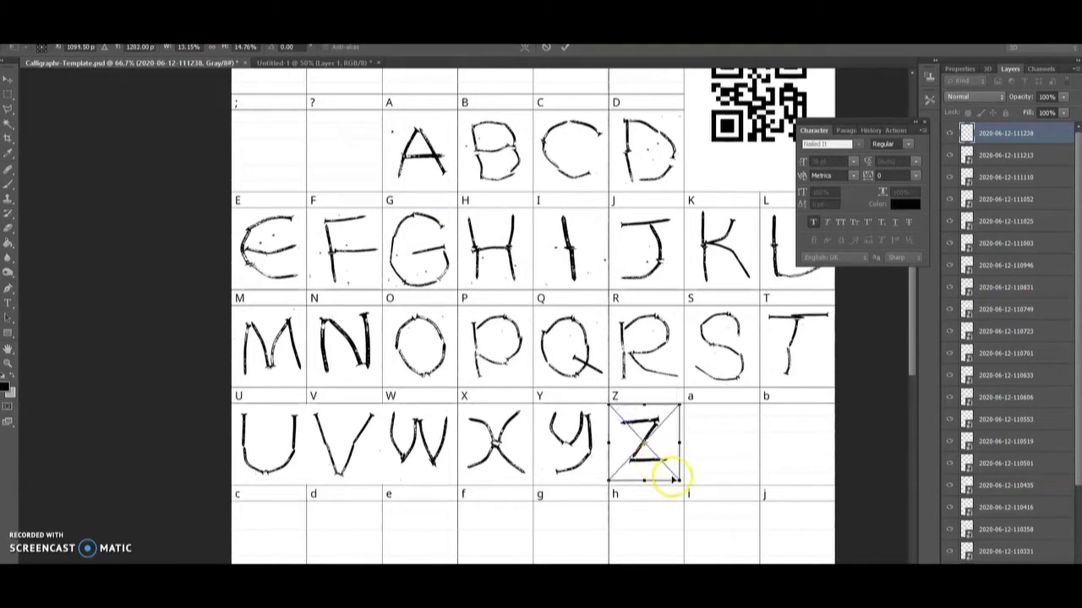
drag(680, 481, 682, 484)
click(565, 49)
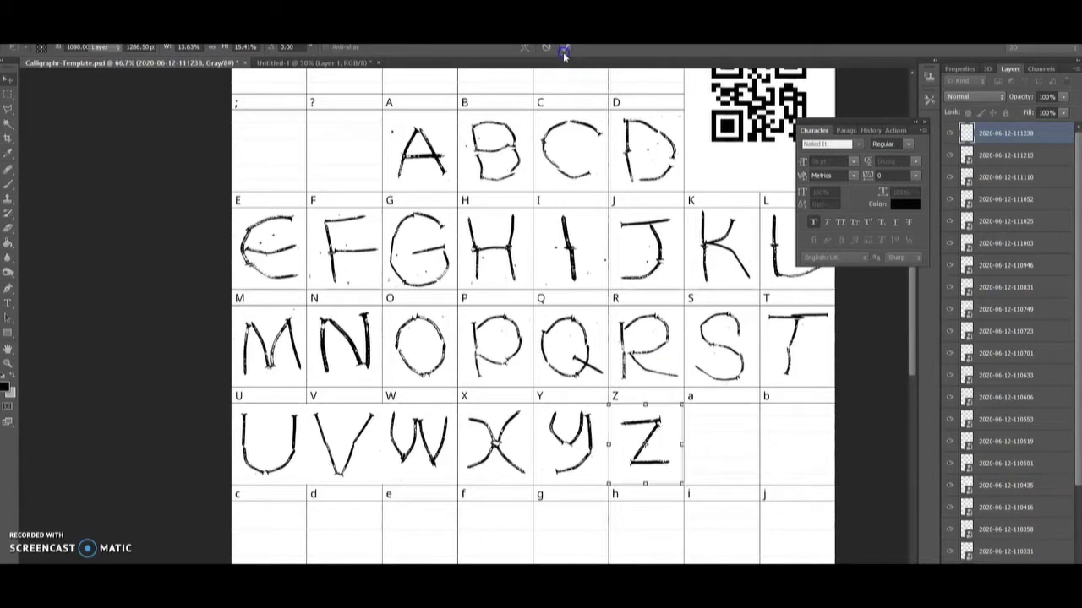
click(218, 330)
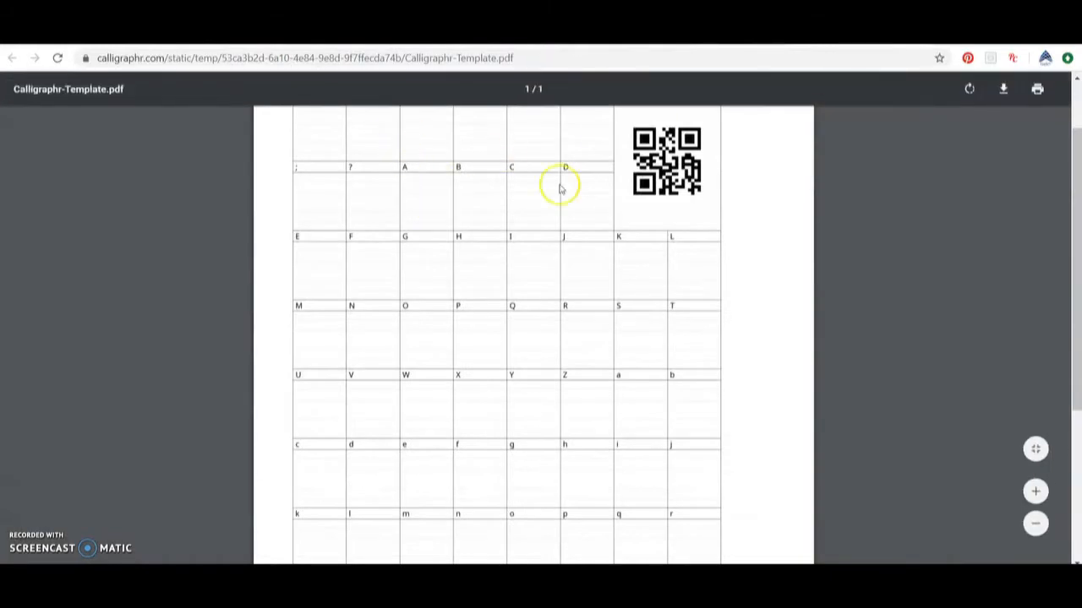
Back in Calligraphr, close the PDF template and its download notice, and show the saved fonts
key(ctrl+w)
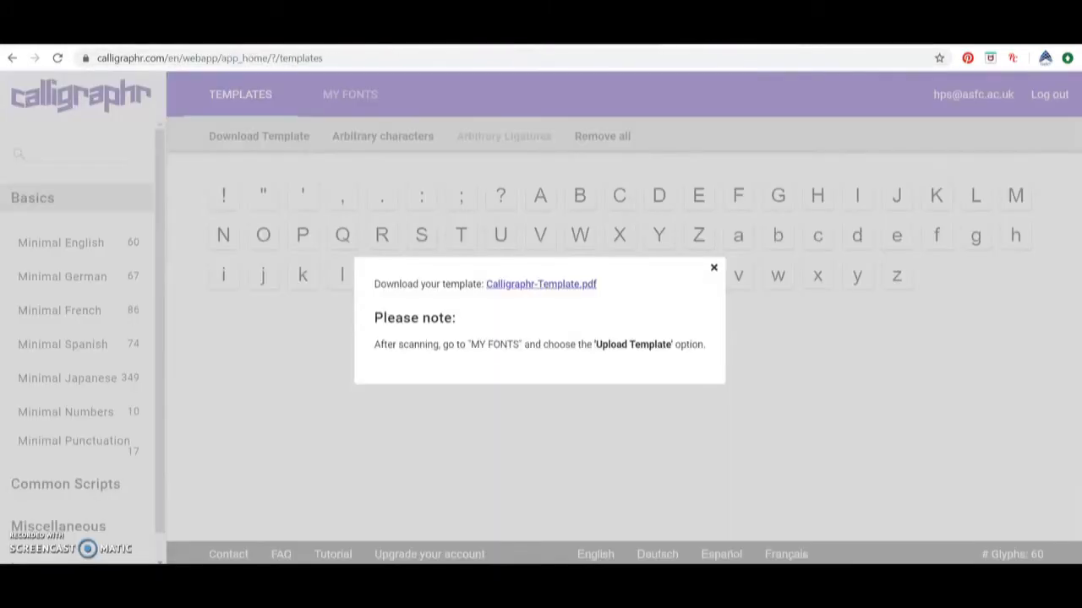
click(713, 267)
click(336, 98)
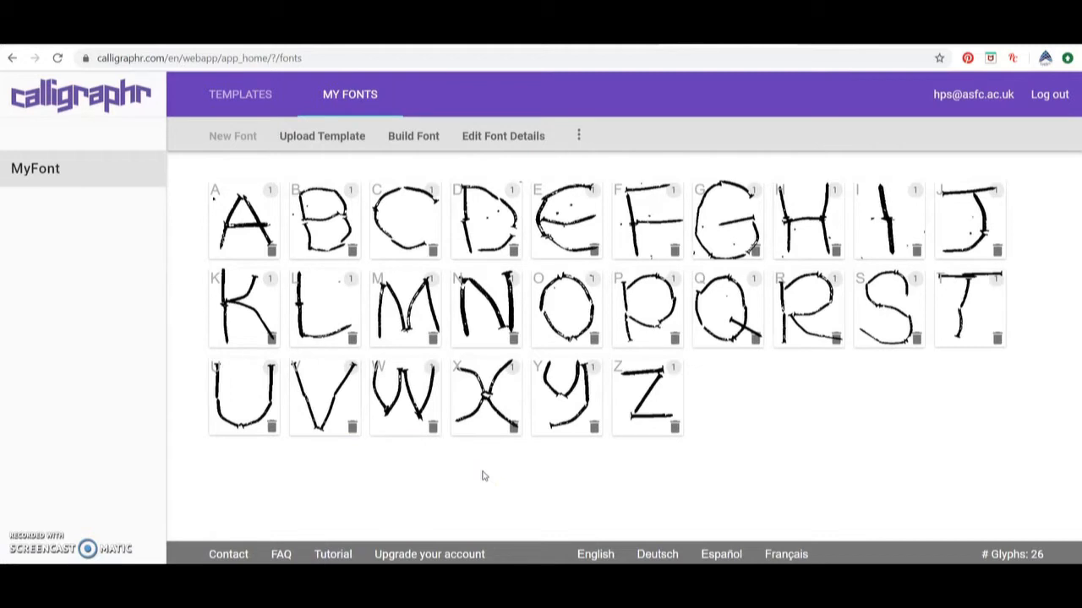
Build the font from the saved letters with the font name "Nailed it"
click(410, 138)
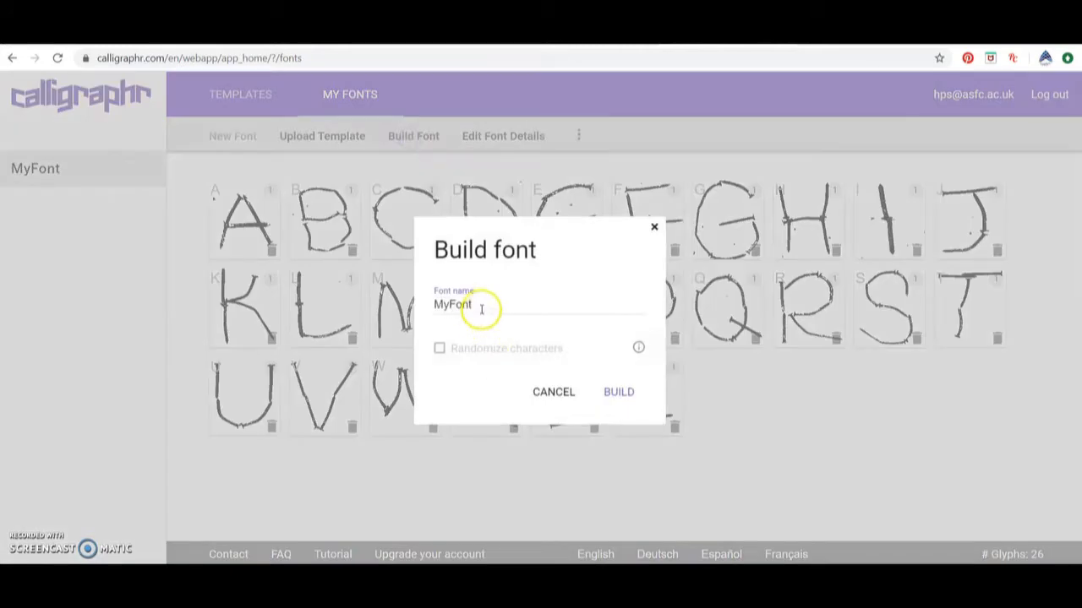
drag(479, 309, 429, 306)
text(Nail)
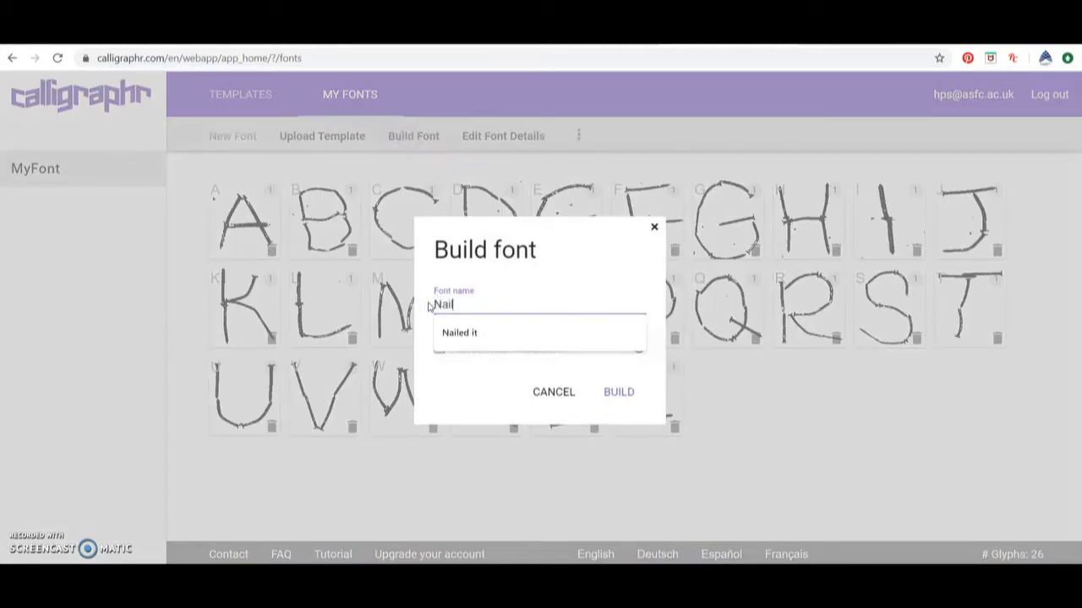
click(461, 332)
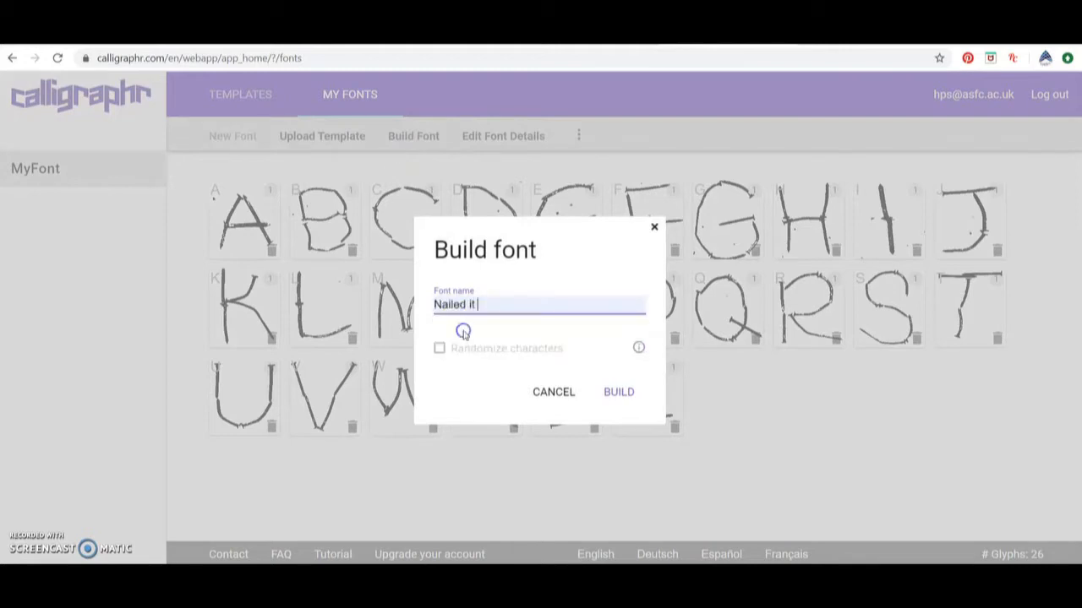
click(617, 392)
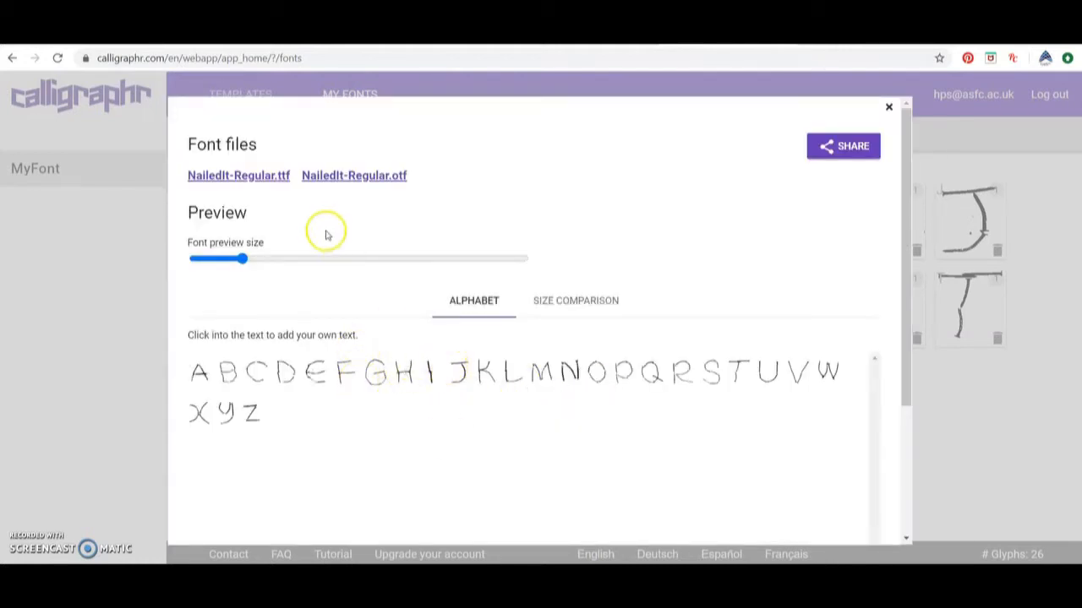
Download the NailedIt-Regular.ttf font file, preview it in the font viewer and close the viewer
click(243, 177)
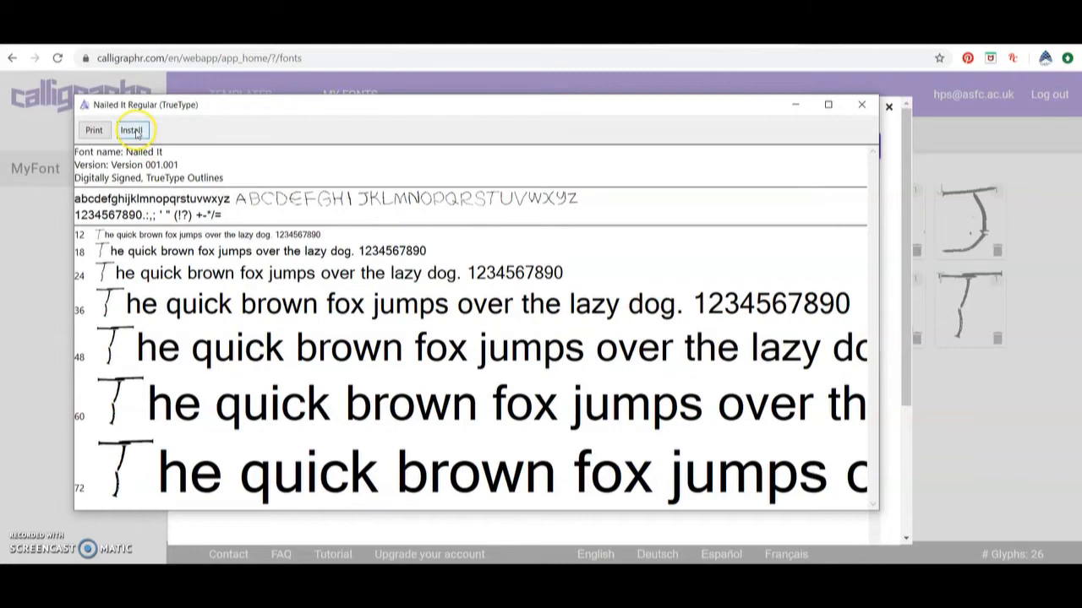
click(861, 104)
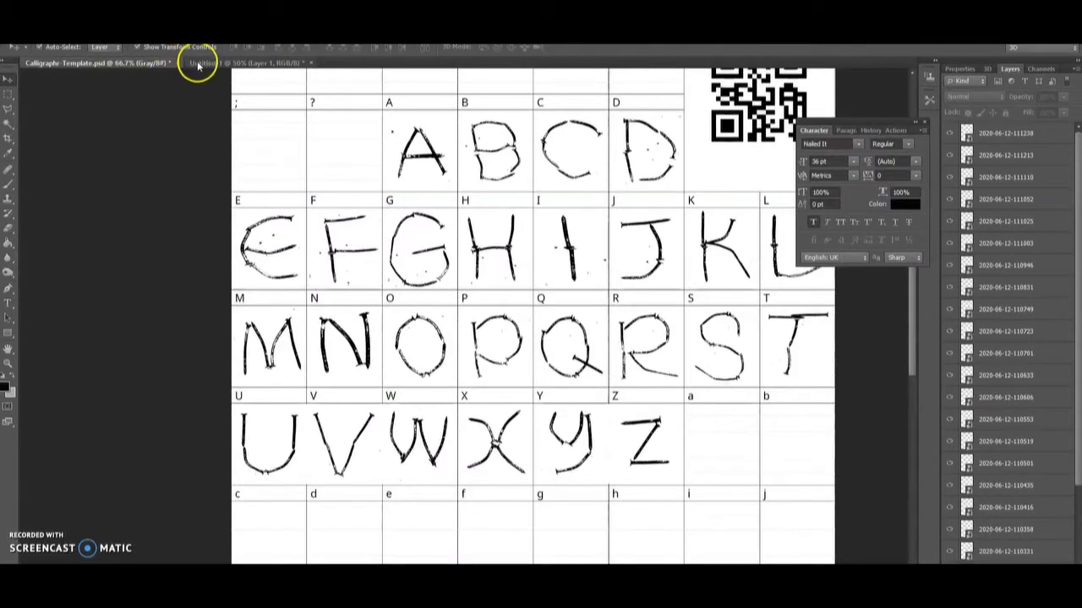
Switch to the Untitled-1 document in Photoshop and set the Type tool's font size to 48 pt
click(198, 65)
click(9, 304)
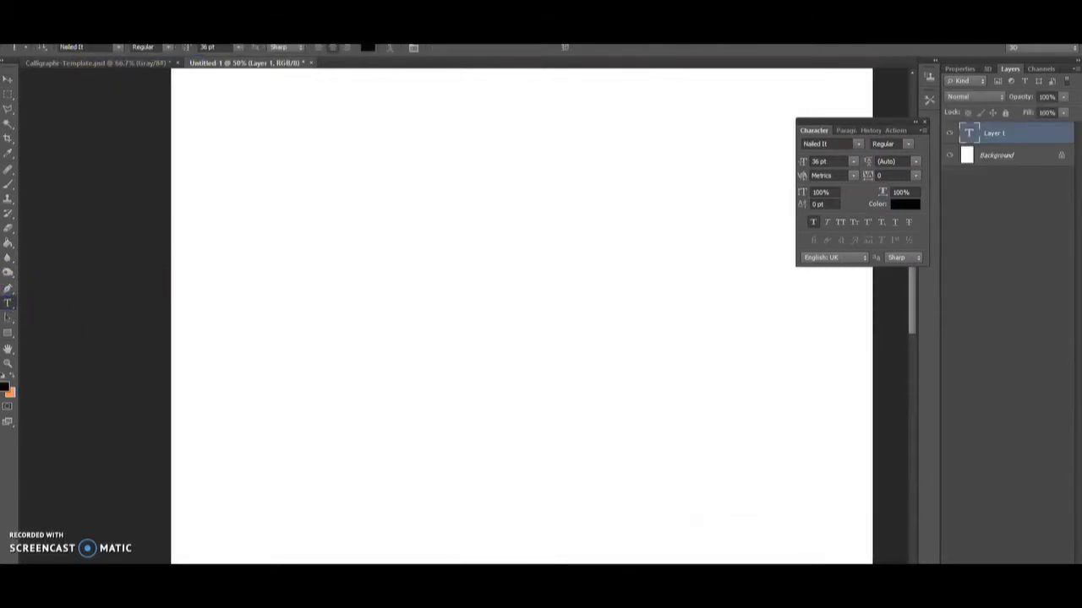
click(240, 48)
click(239, 224)
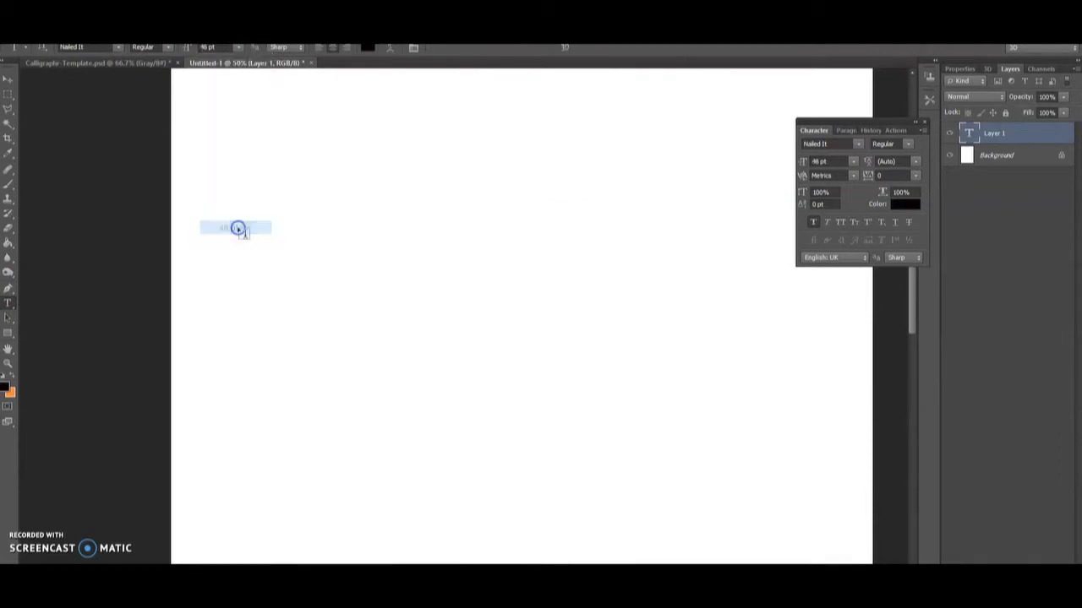
Add the text "THIS IS MY NAILED IT" in the canvas's upper left, with "FONT" on a second line
click(311, 228)
text(THIS IS)
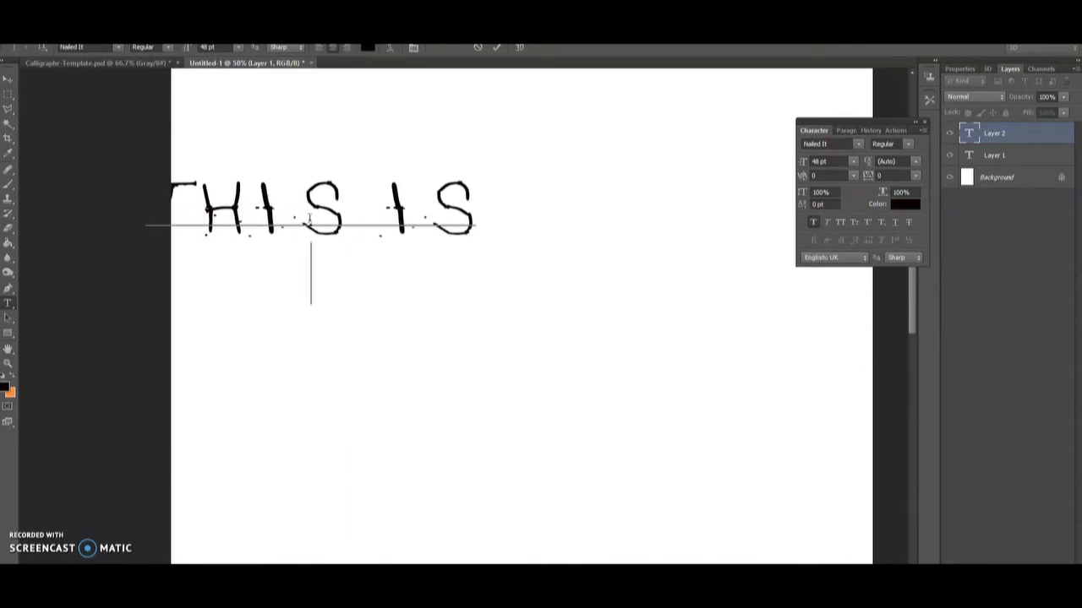
text(My)
key(BackSpace)
shift+click(309, 218)
text(y)
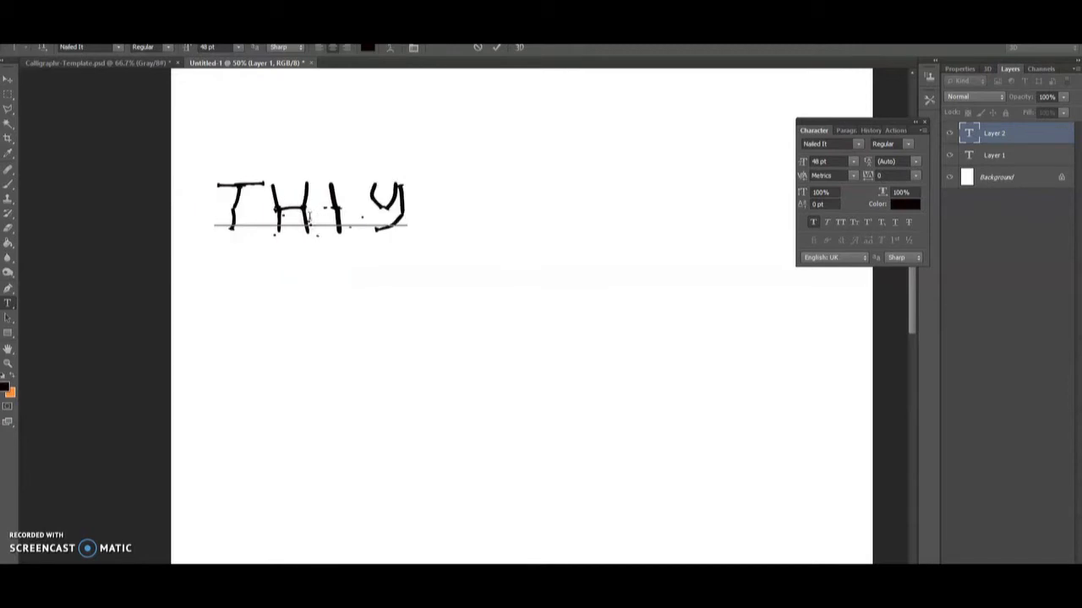
key(BackSpace)
text(S)
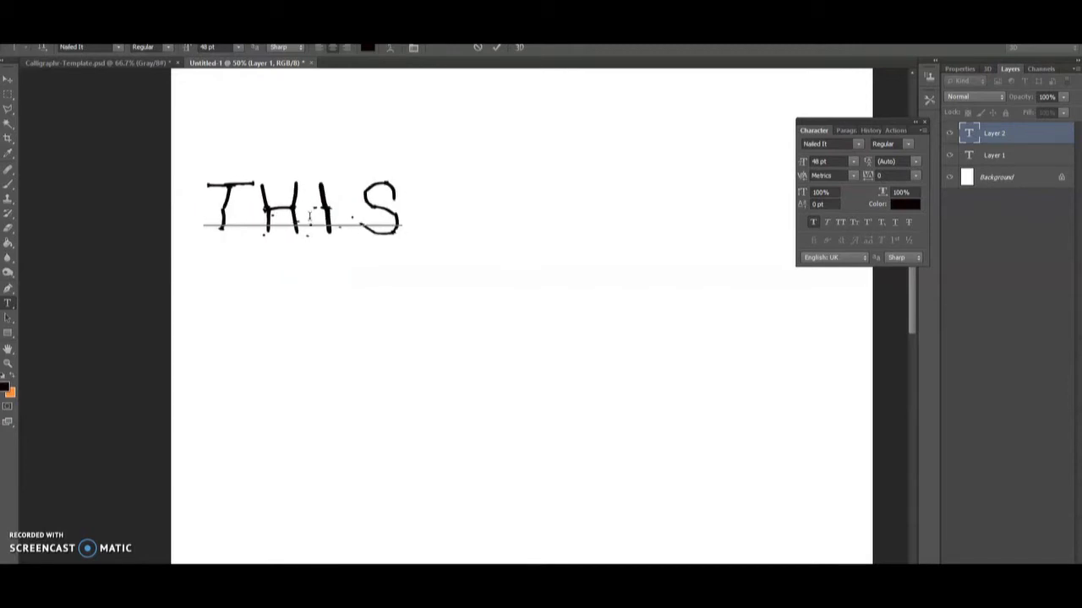
text( IS My)
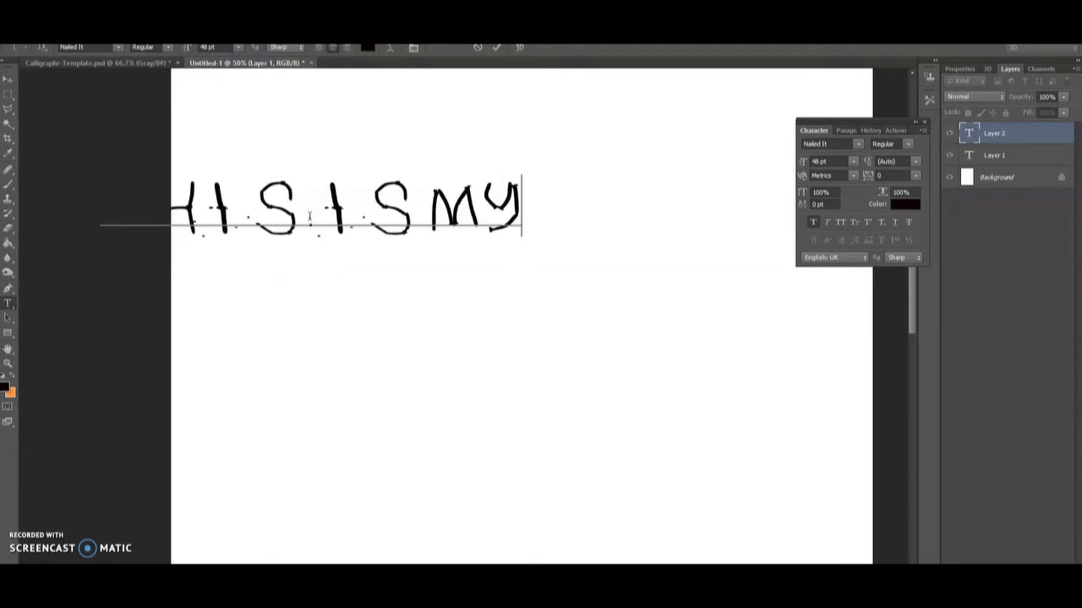
text(NAIL)
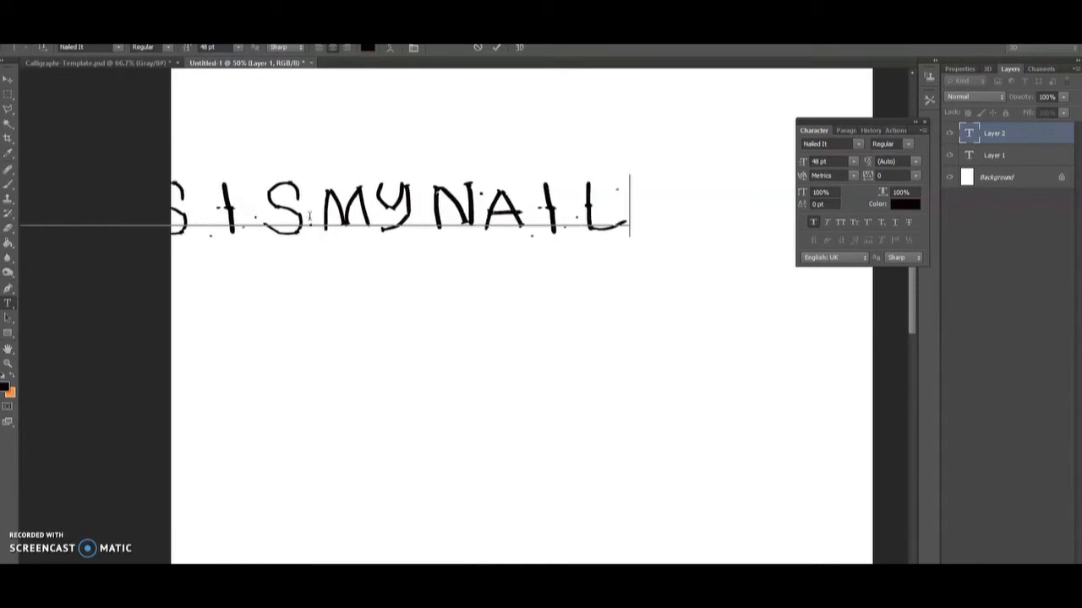
text(ED IT)
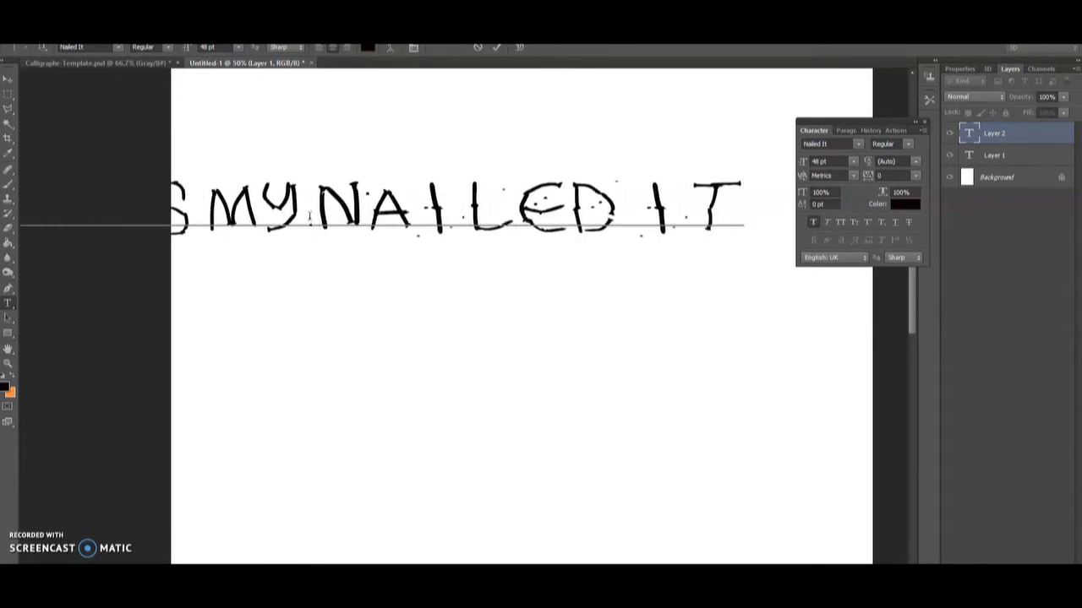
text(FONT)
Move the text right to the middle of the canvas and insert a line break before NAILED
click(8, 79)
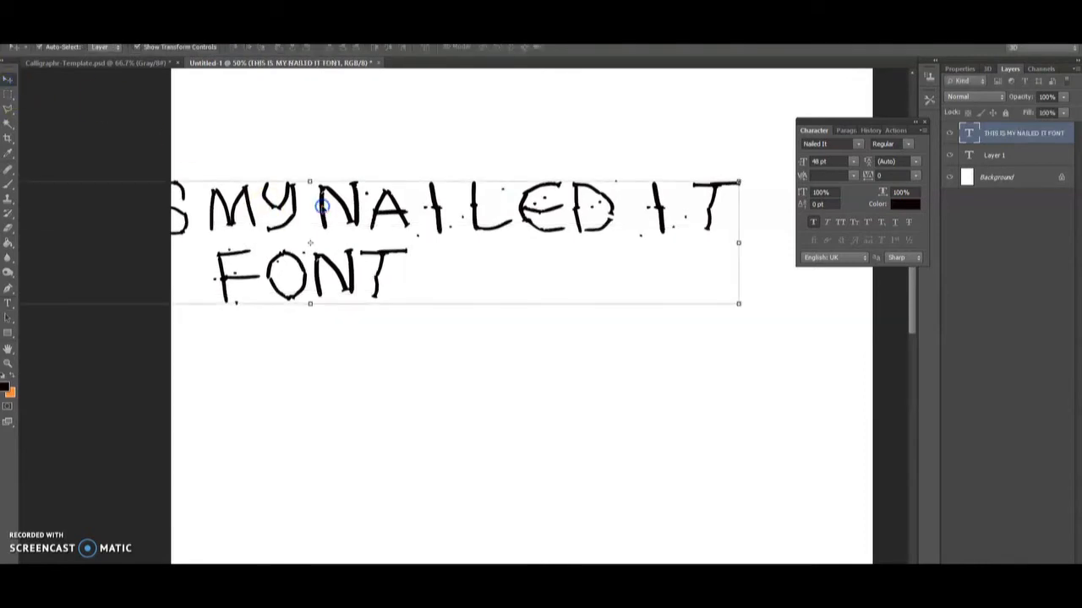
drag(317, 205, 541, 226)
click(8, 302)
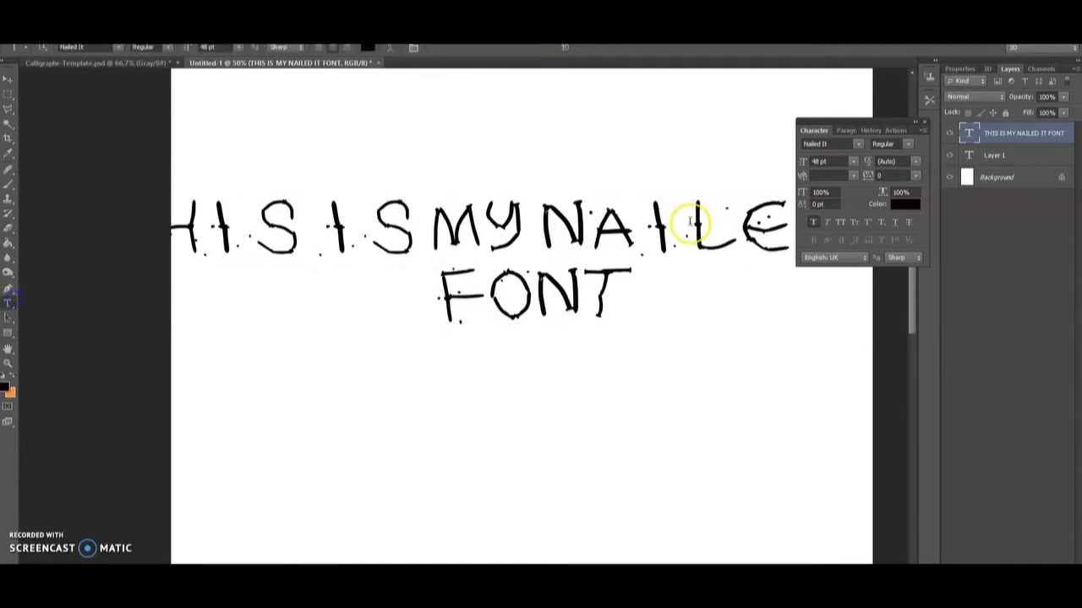
click(557, 221)
key(Return)
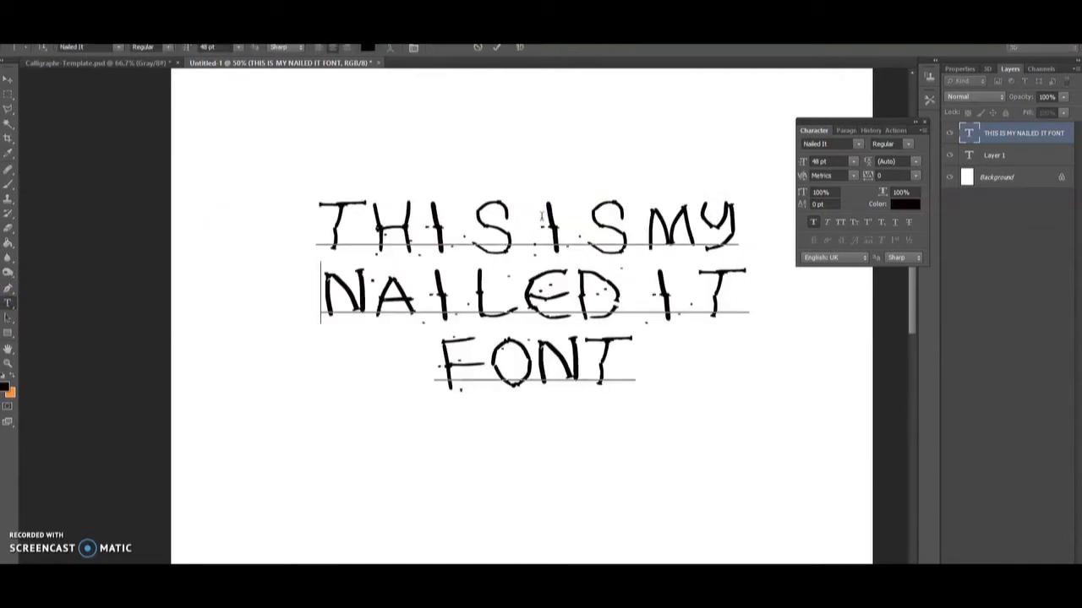
click(496, 47)
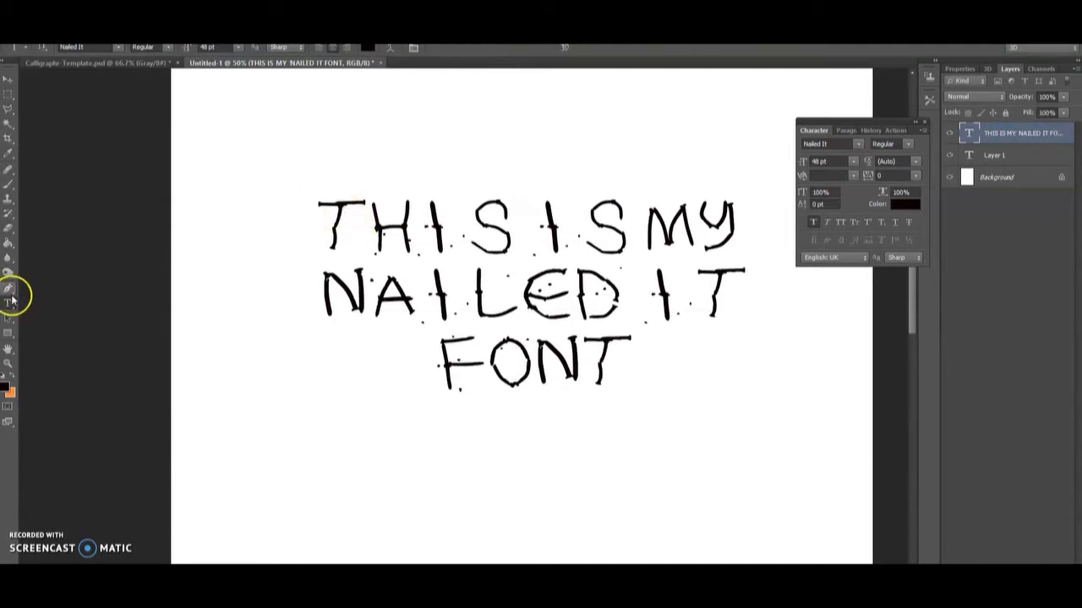
Try a tracking of -50 on the whole three-line text and set it to 50
drag(328, 227, 634, 374)
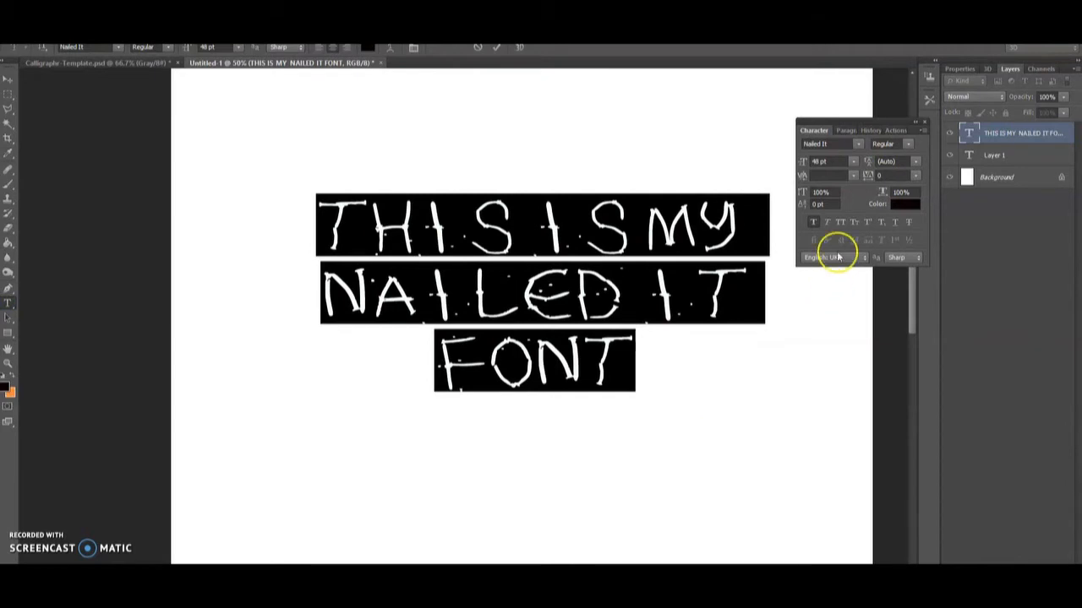
click(916, 175)
click(905, 216)
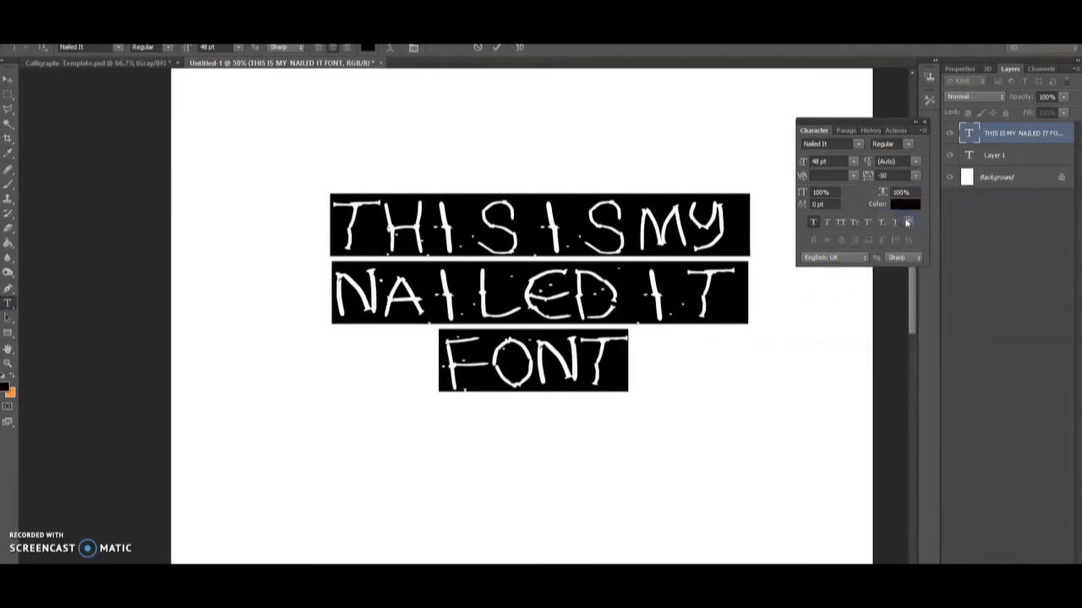
click(916, 178)
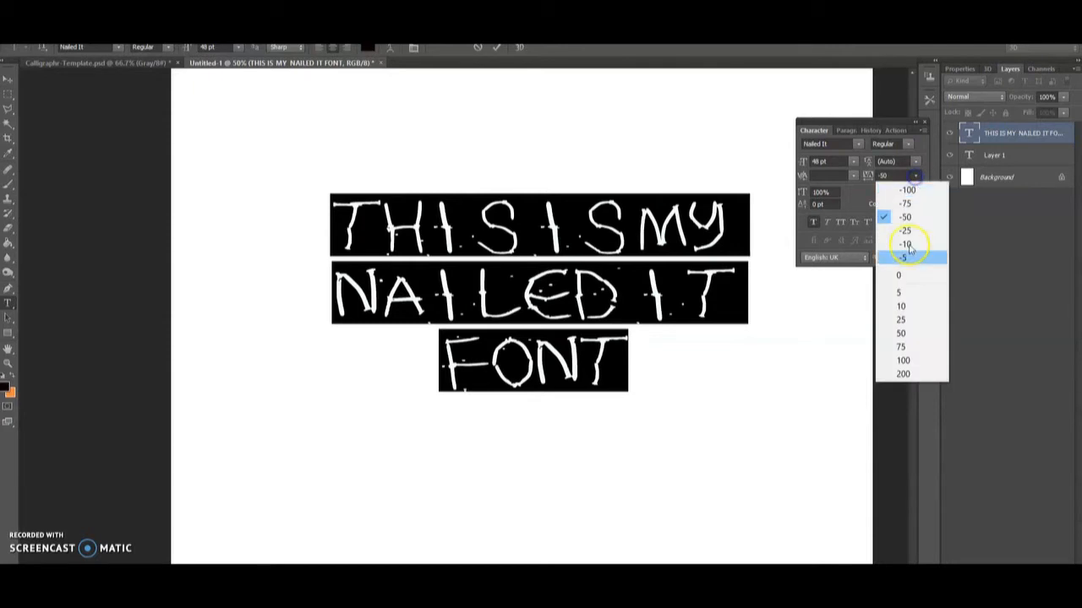
click(899, 334)
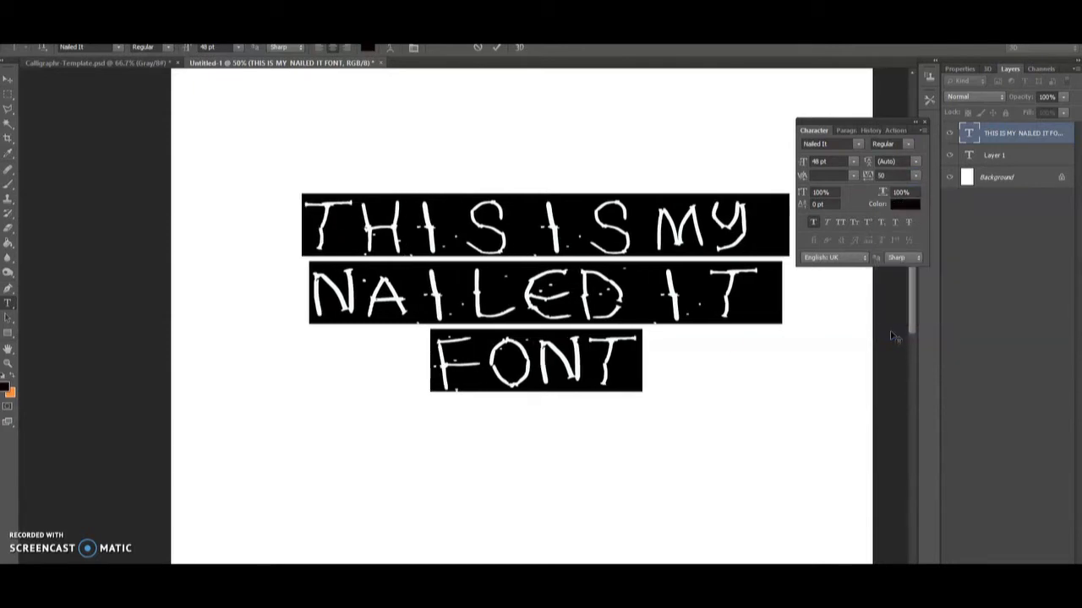
click(719, 332)
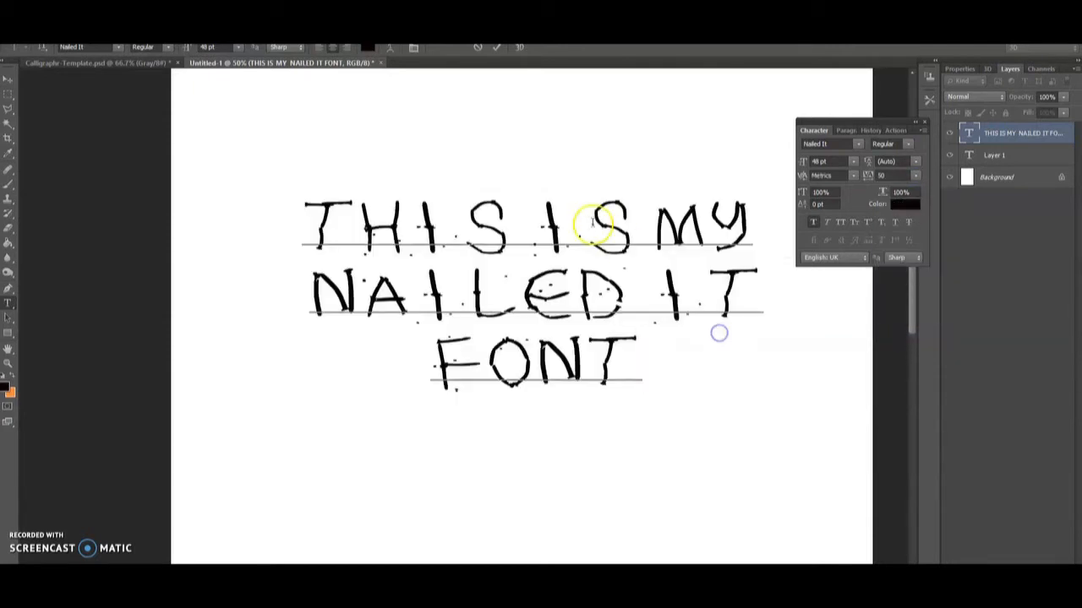
Add an extra space between THIS and IS, IS and MY, and NAILED and IT, and commit the text
click(519, 221)
click(647, 224)
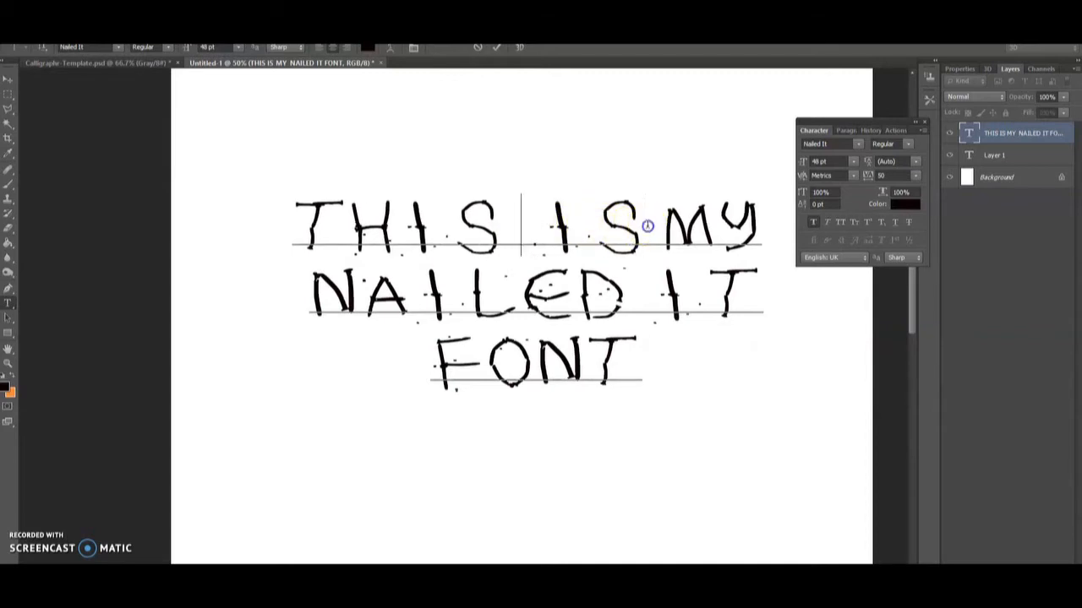
click(507, 272)
click(635, 273)
click(645, 291)
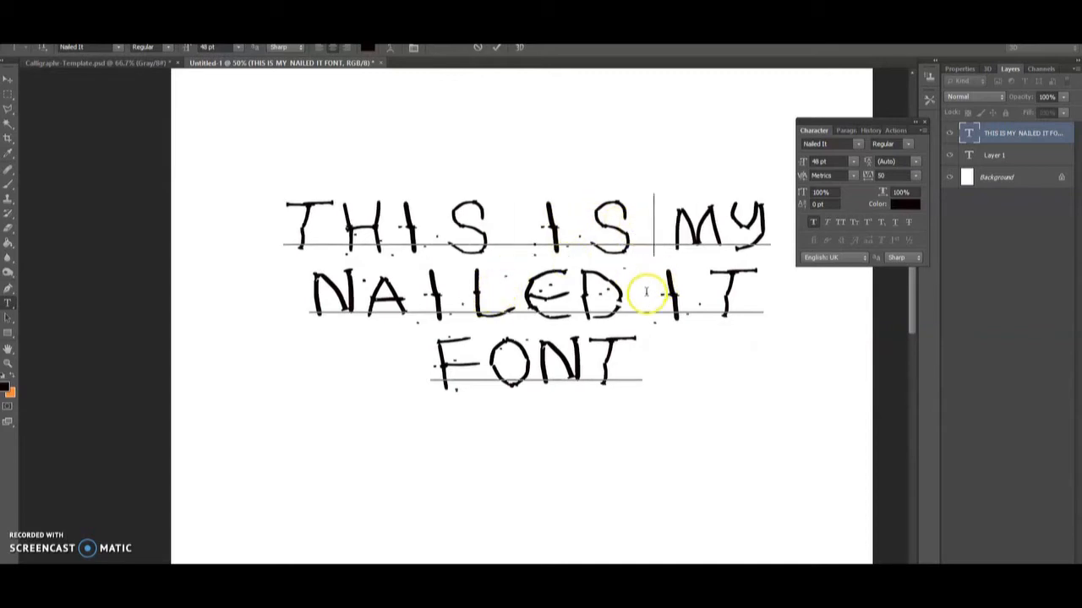
click(623, 383)
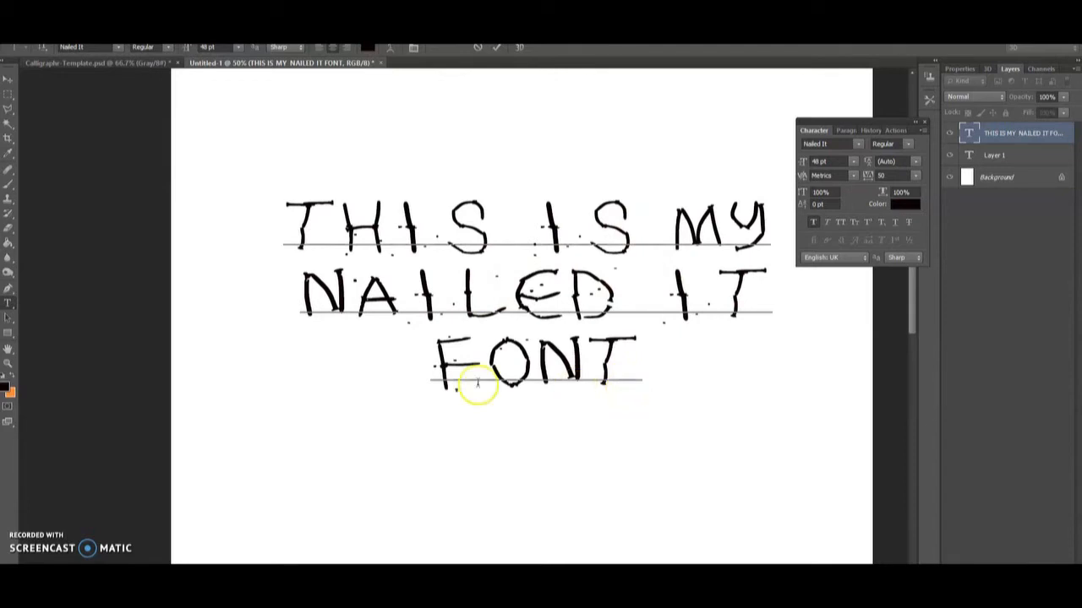
click(497, 48)
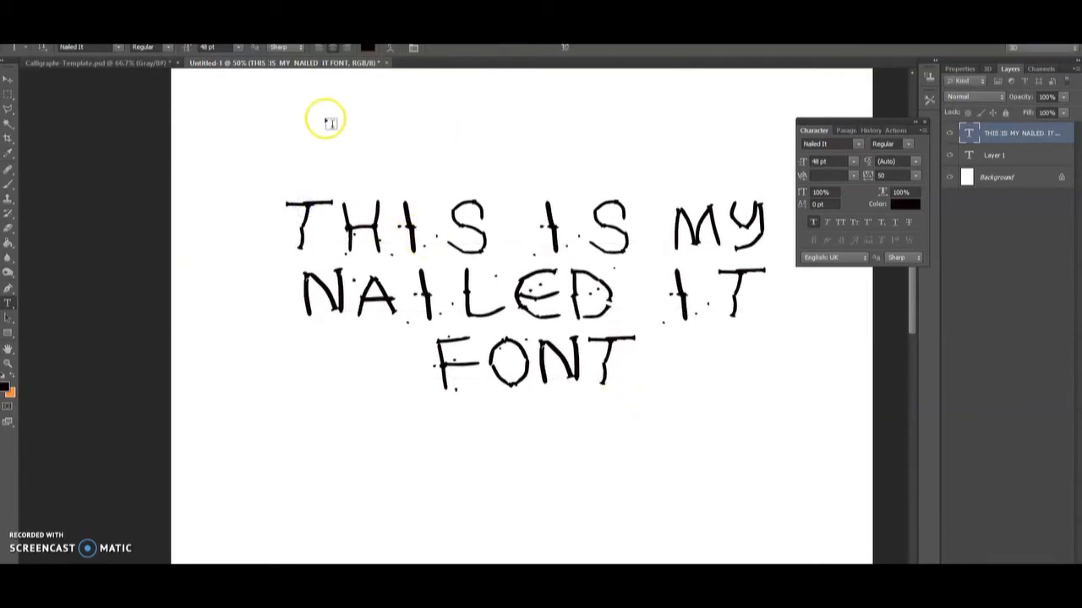
Move the three-line text up and left, closer to the canvas's upper-left corner
click(8, 78)
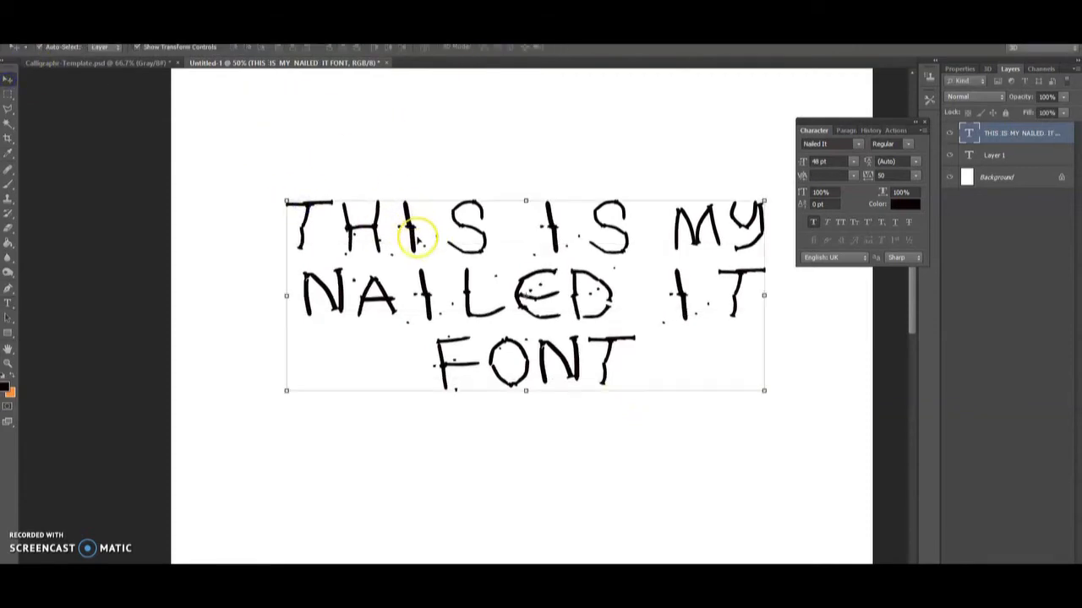
drag(410, 237, 337, 179)
click(338, 403)
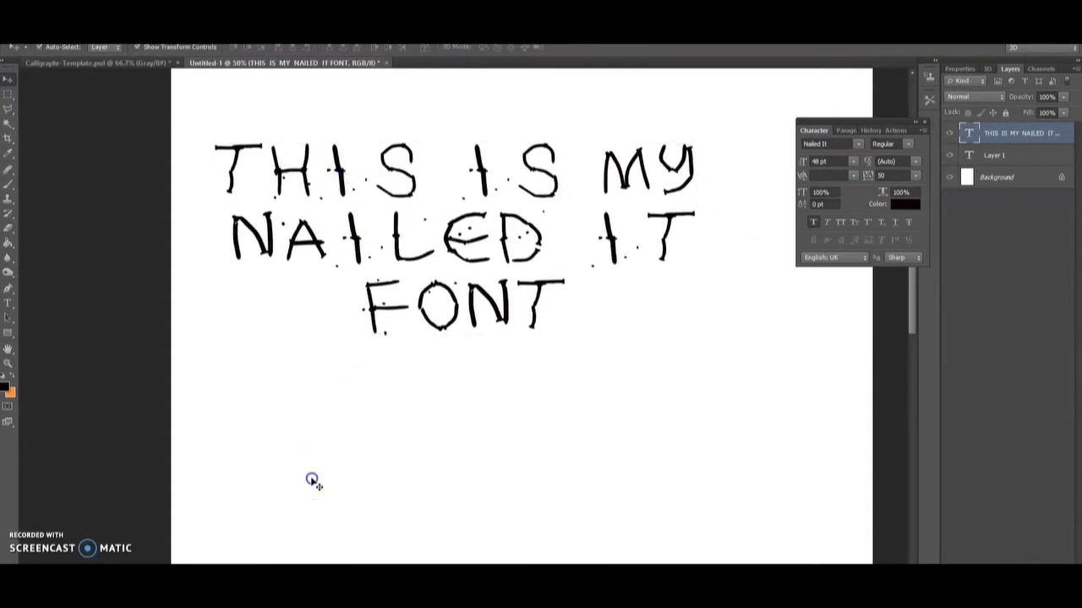